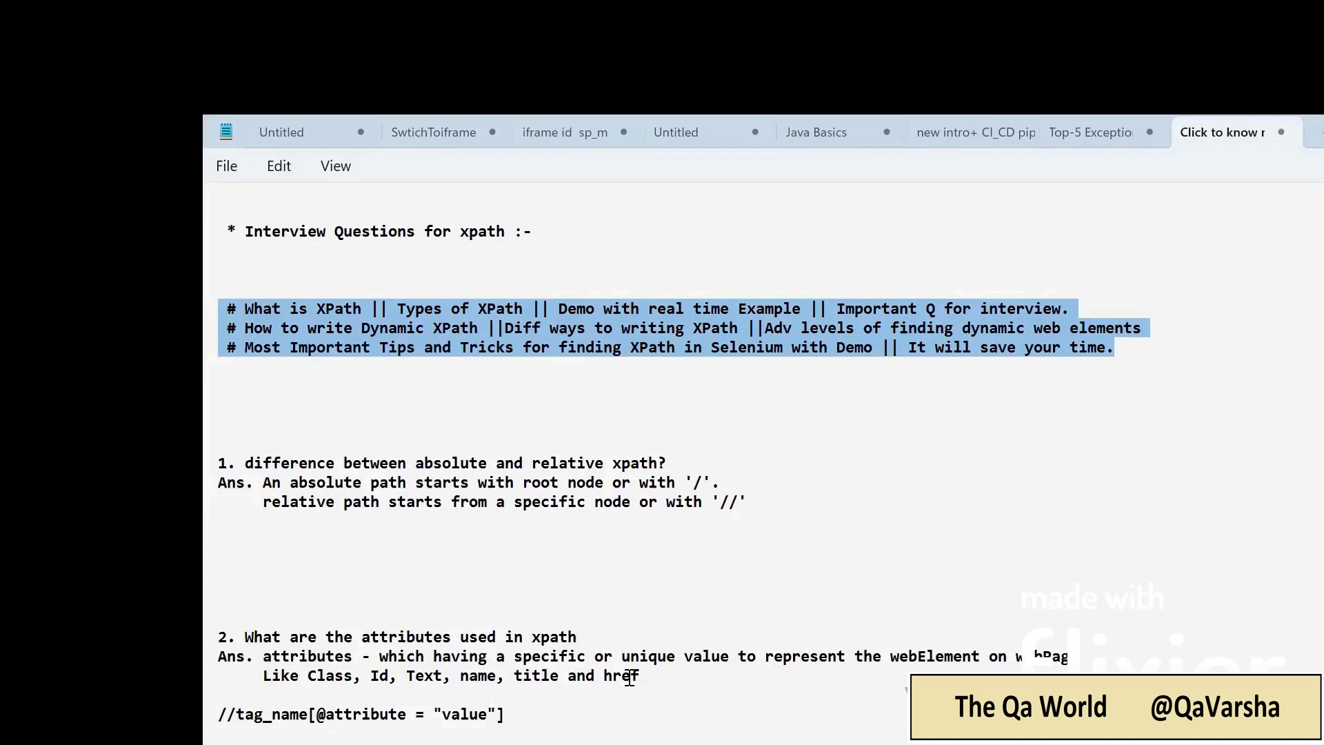
pyautogui.scroll(-1, 630, 678)
pyautogui.click(454, 510)
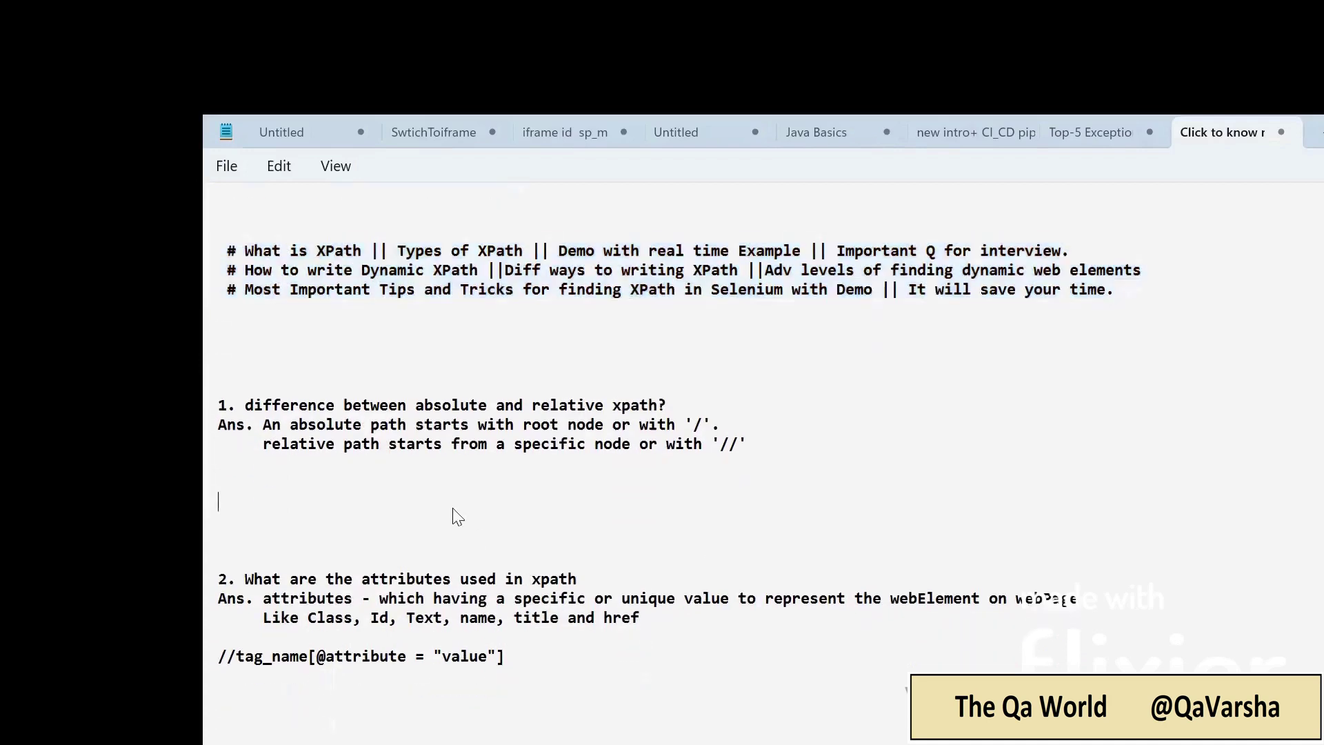
pyautogui.moveTo(245, 407); pyautogui.dragTo(660, 411)
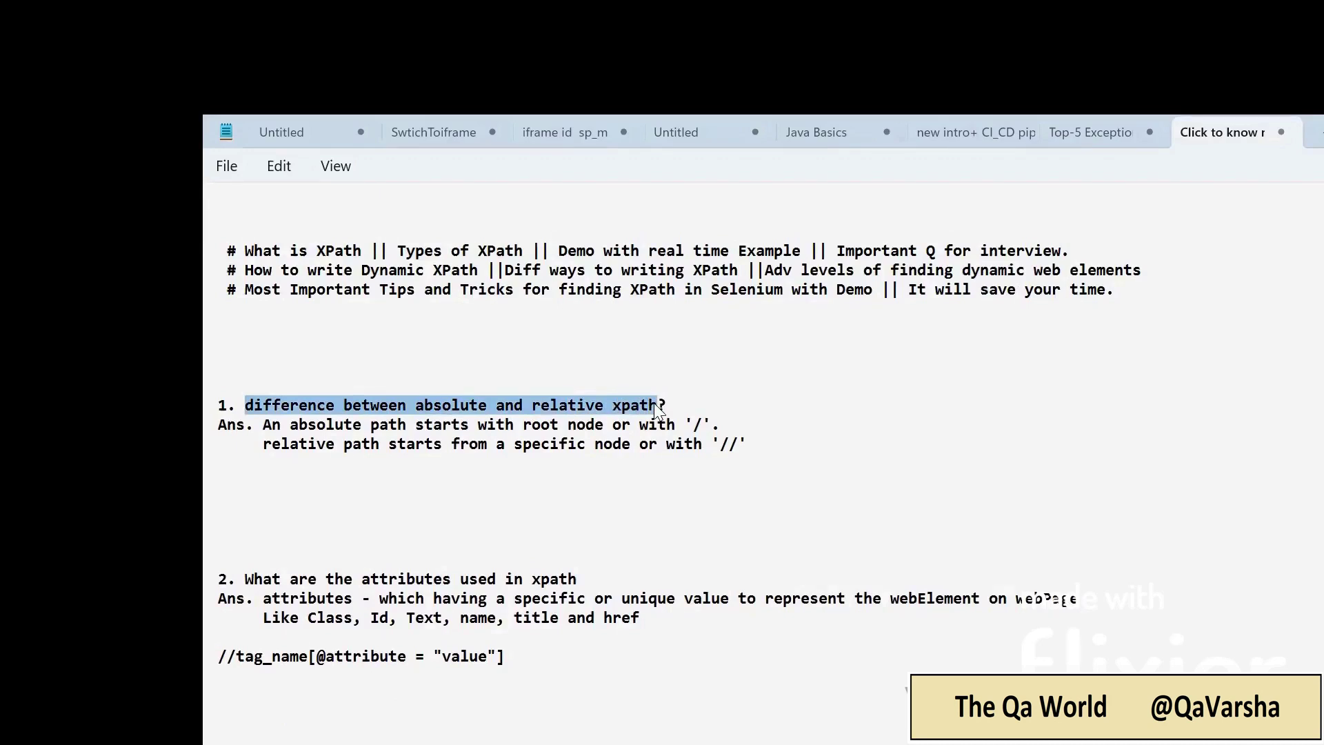
pyautogui.click(705, 421)
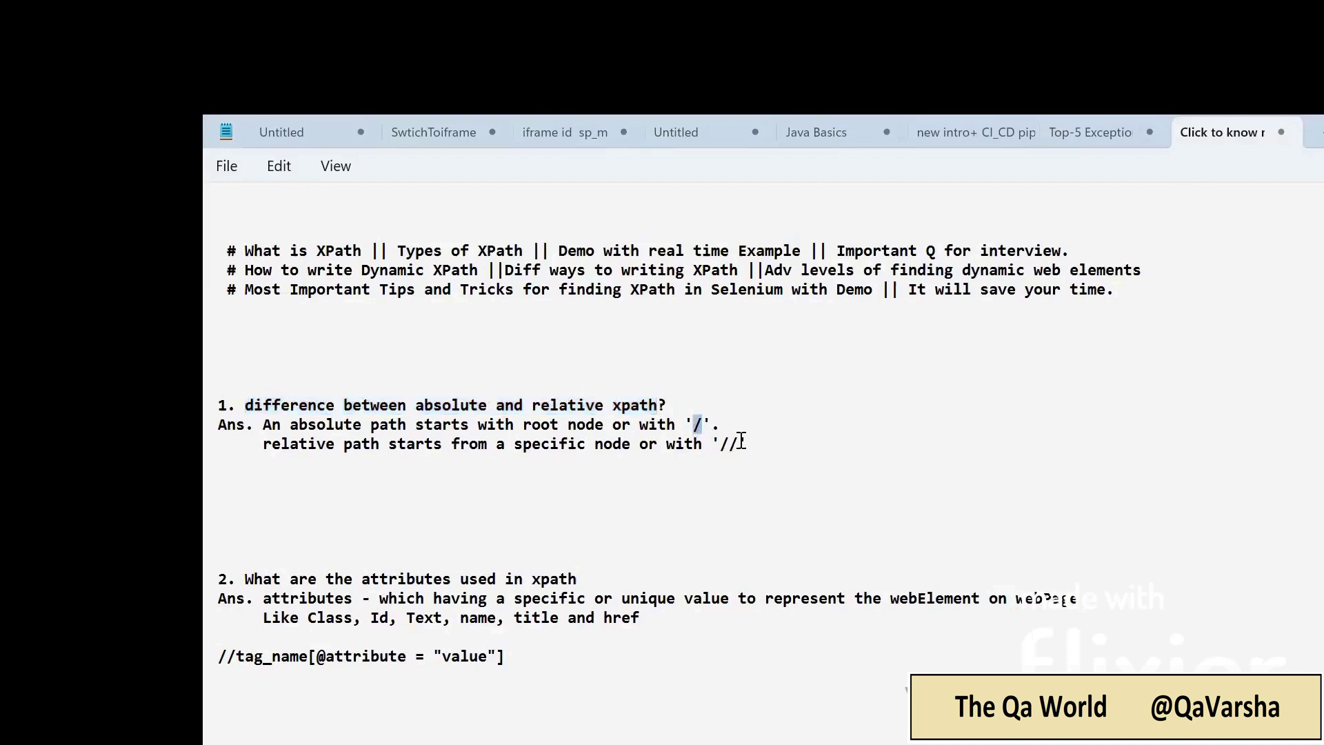
pyautogui.moveTo(740, 444); pyautogui.dragTo(714, 444)
pyautogui.click(631, 458)
pyautogui.moveTo(266, 424); pyautogui.dragTo(717, 435)
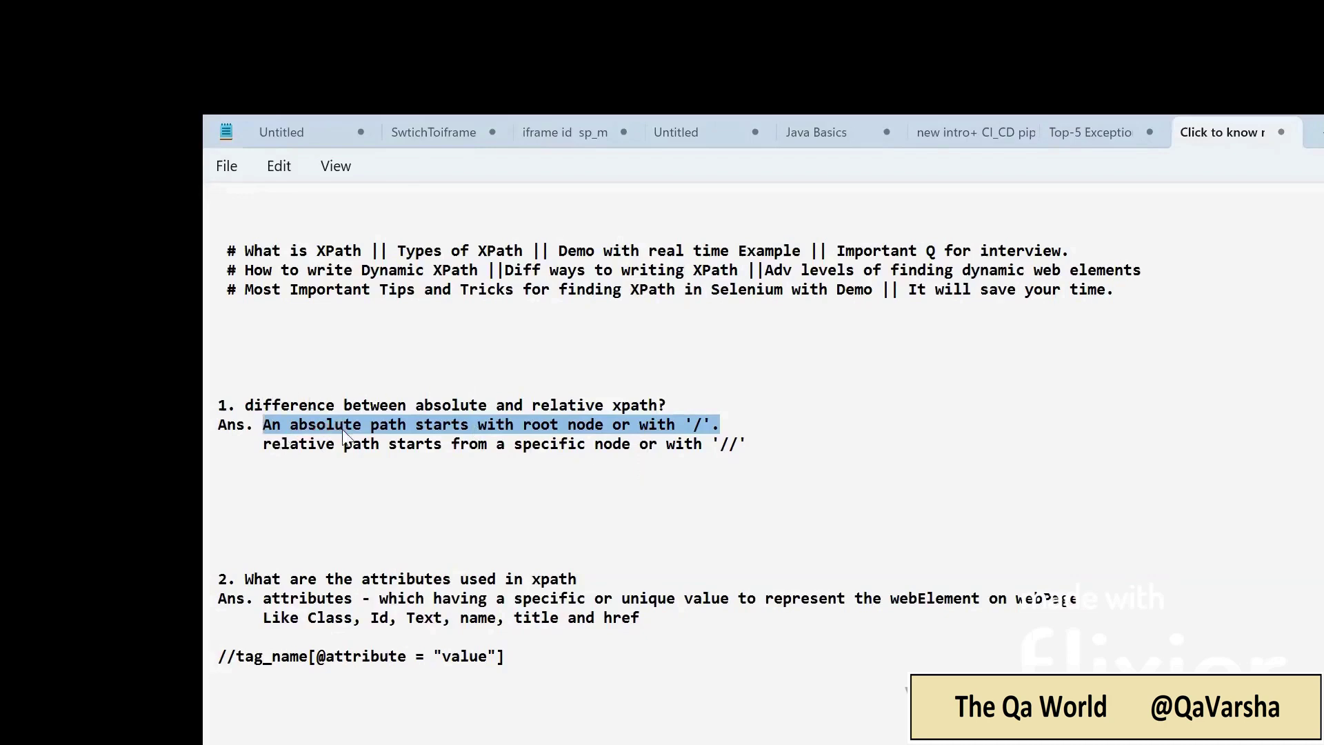
pyautogui.moveTo(247, 443); pyautogui.dragTo(771, 453)
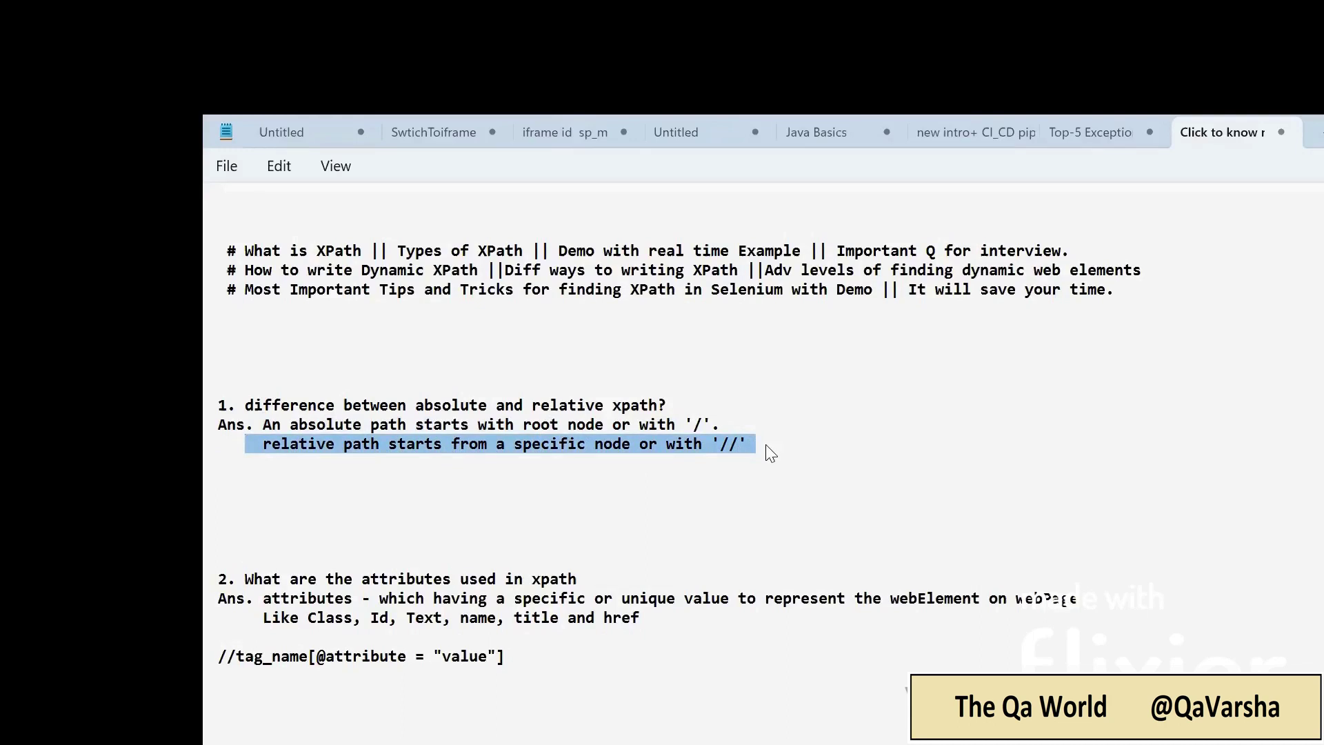
pyautogui.click(767, 446)
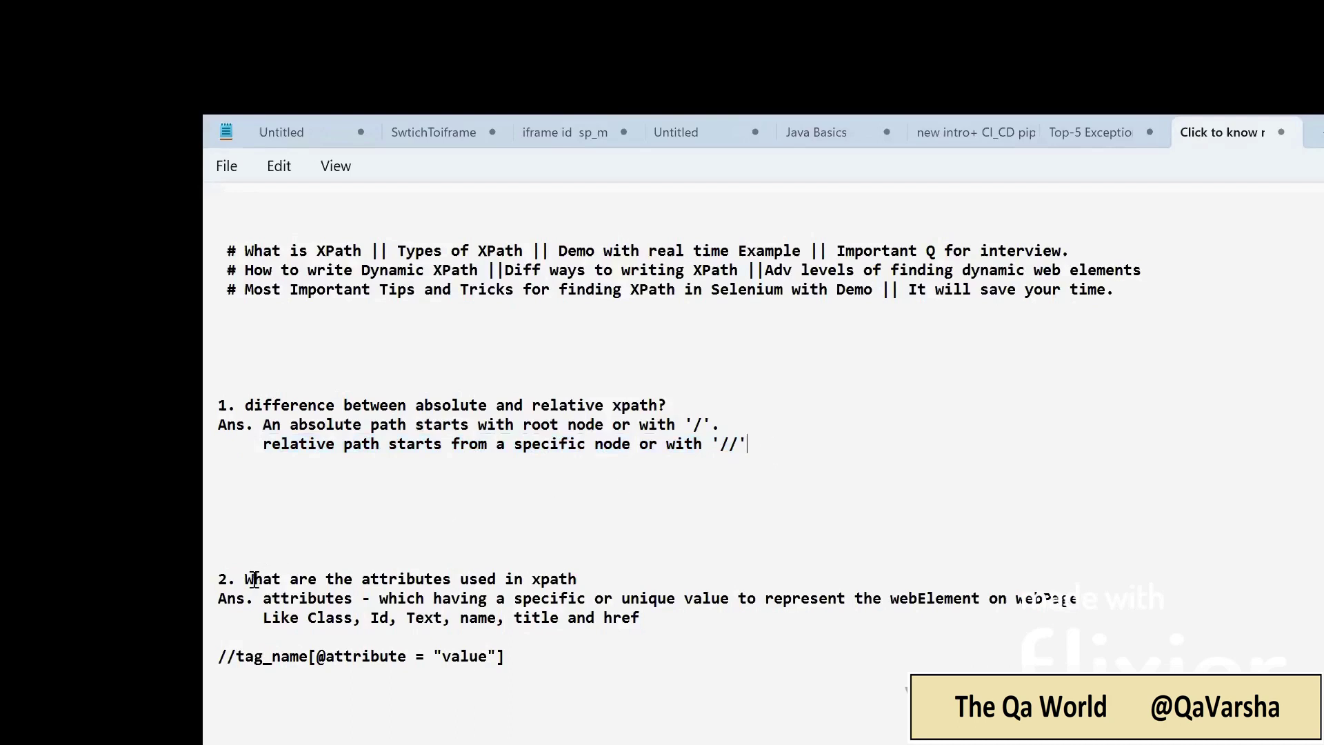
pyautogui.moveTo(254, 579); pyautogui.dragTo(597, 587)
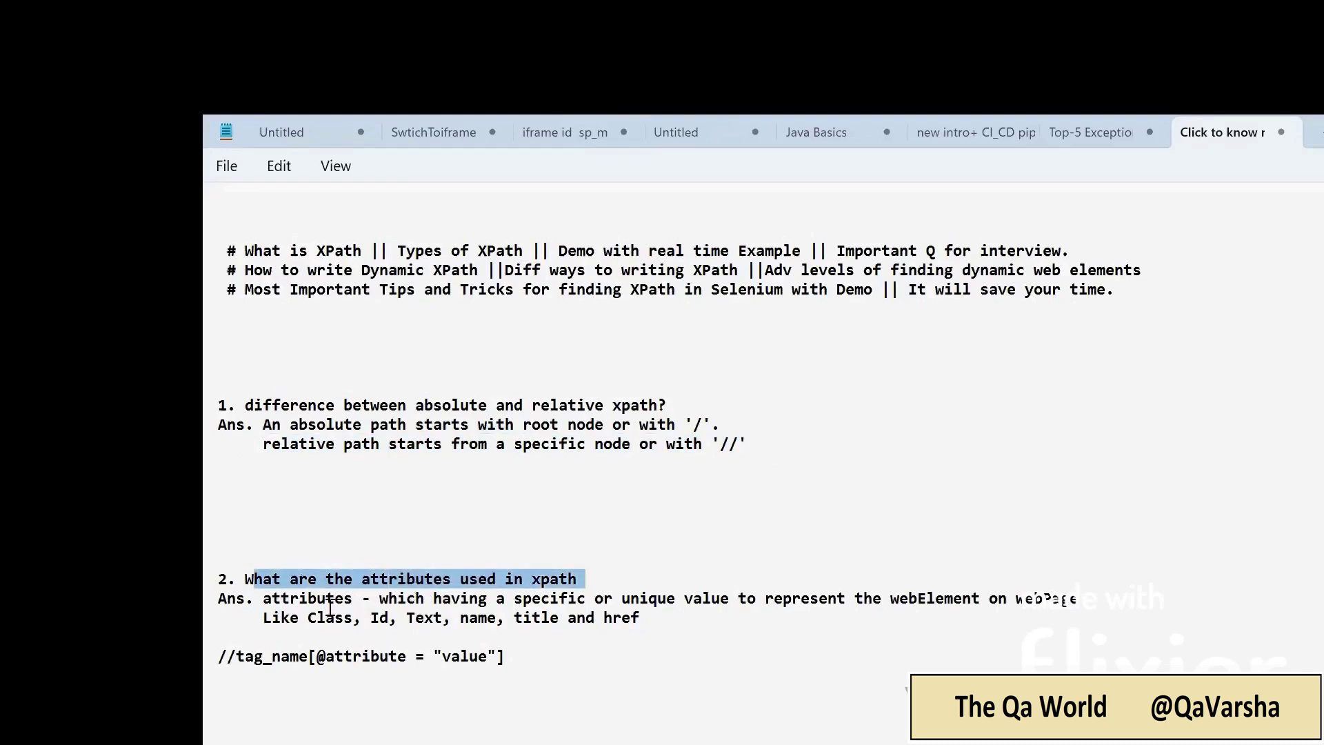
pyautogui.moveTo(290, 599); pyautogui.dragTo(329, 605)
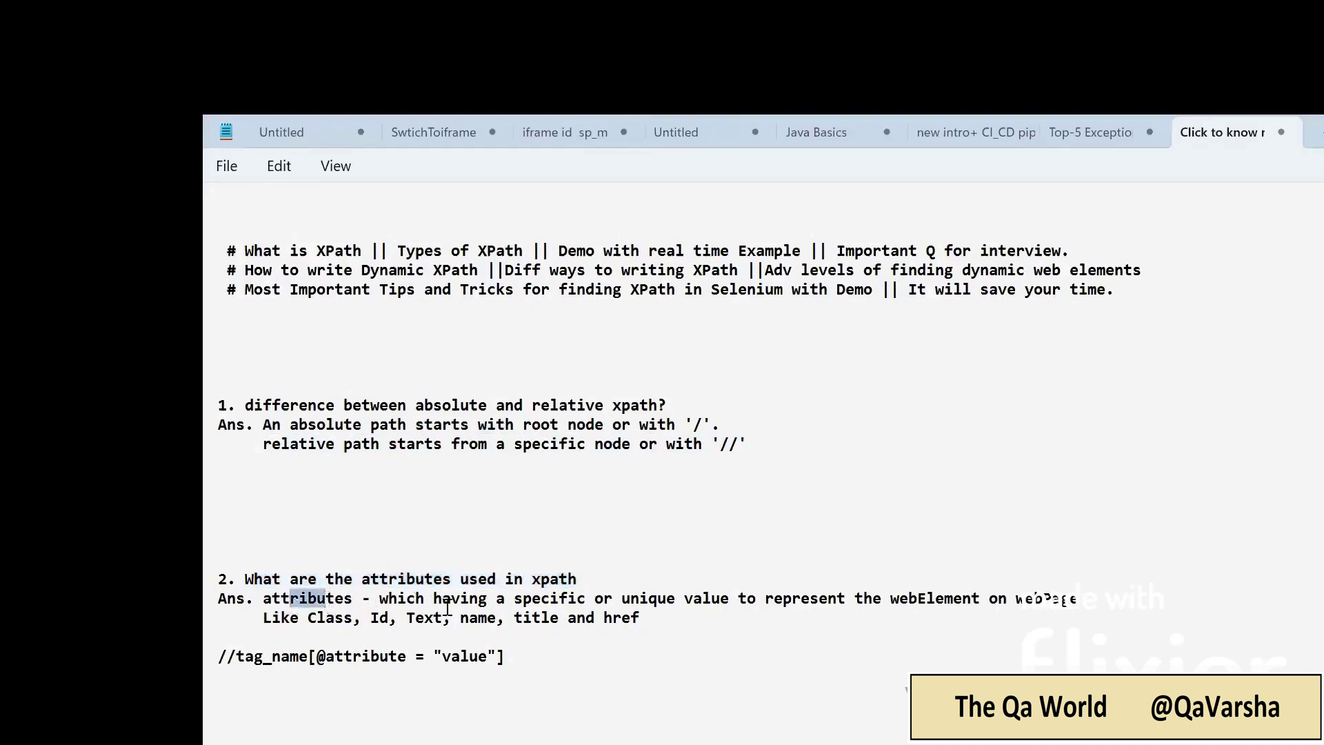
pyautogui.moveTo(416, 598); pyautogui.dragTo(1069, 605)
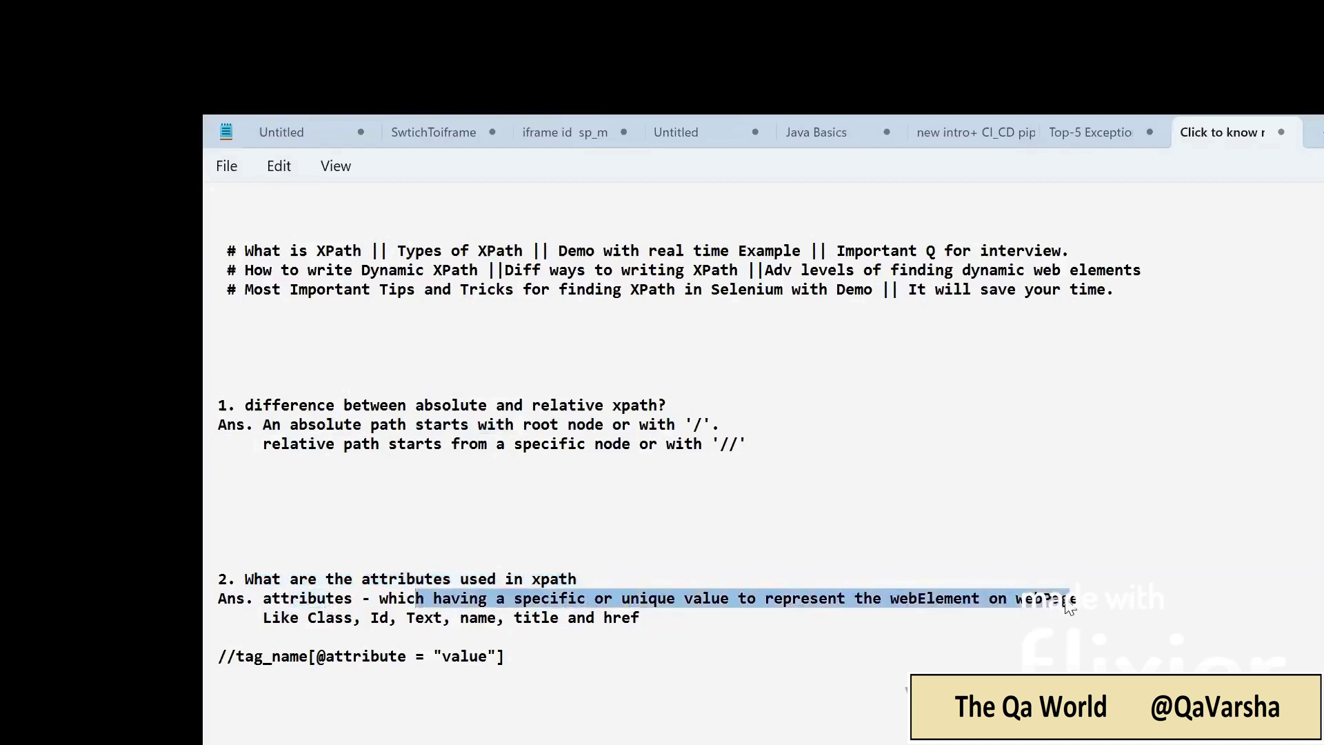
pyautogui.click(1073, 599)
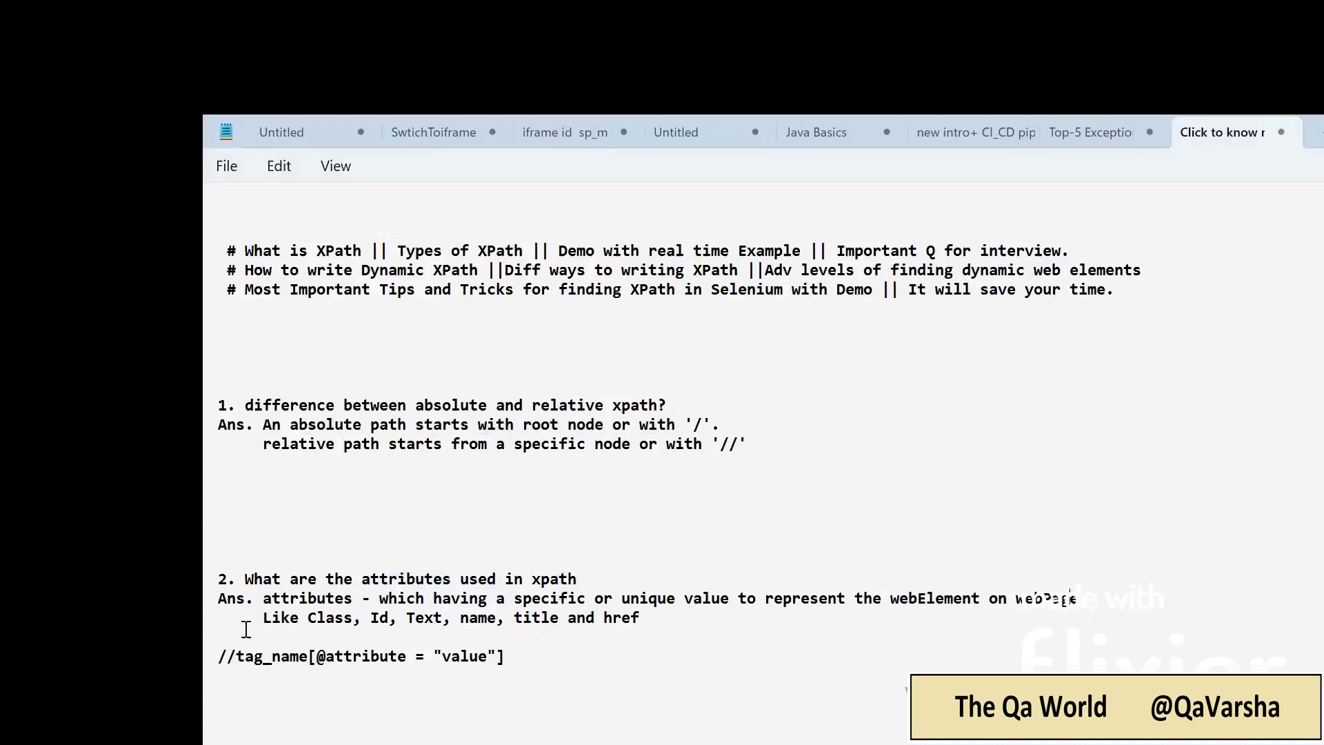
pyautogui.click(338, 611)
pyautogui.moveTo(640, 619); pyautogui.dragTo(298, 614)
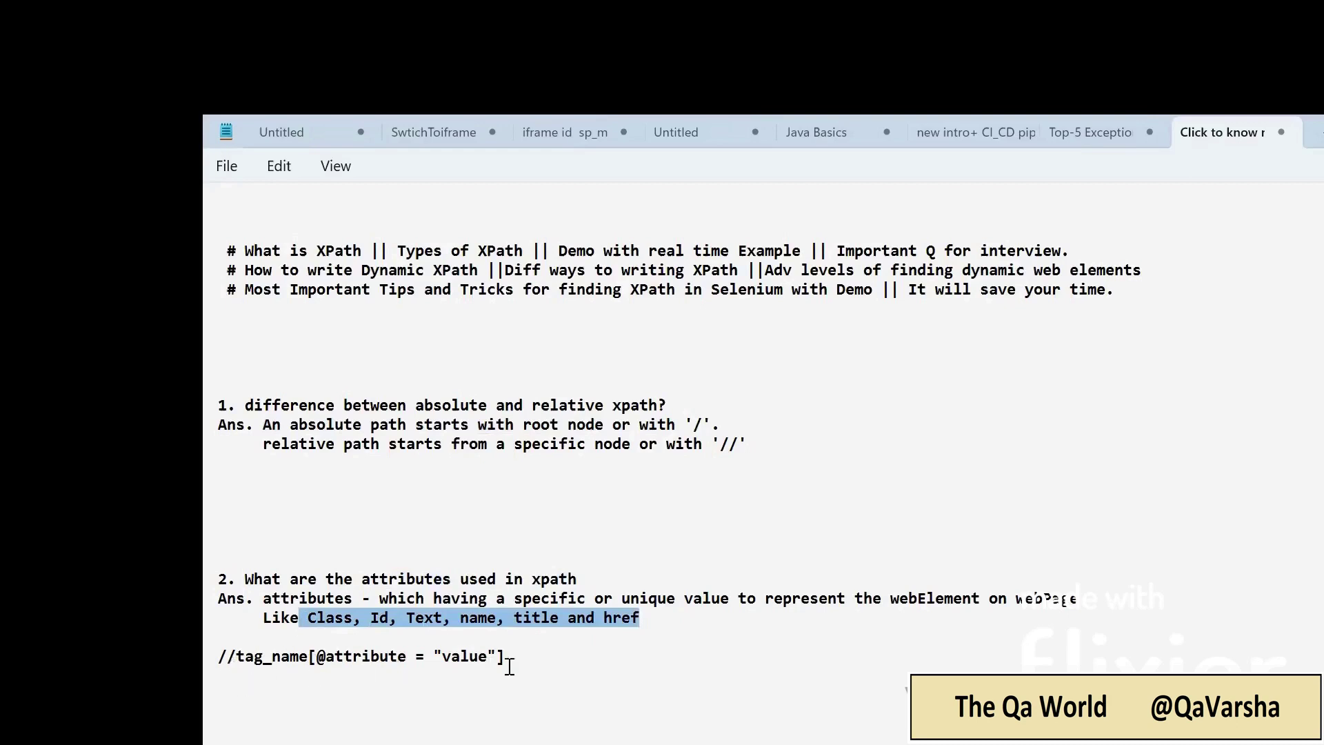
pyautogui.moveTo(547, 665); pyautogui.dragTo(296, 670)
pyautogui.click(229, 678)
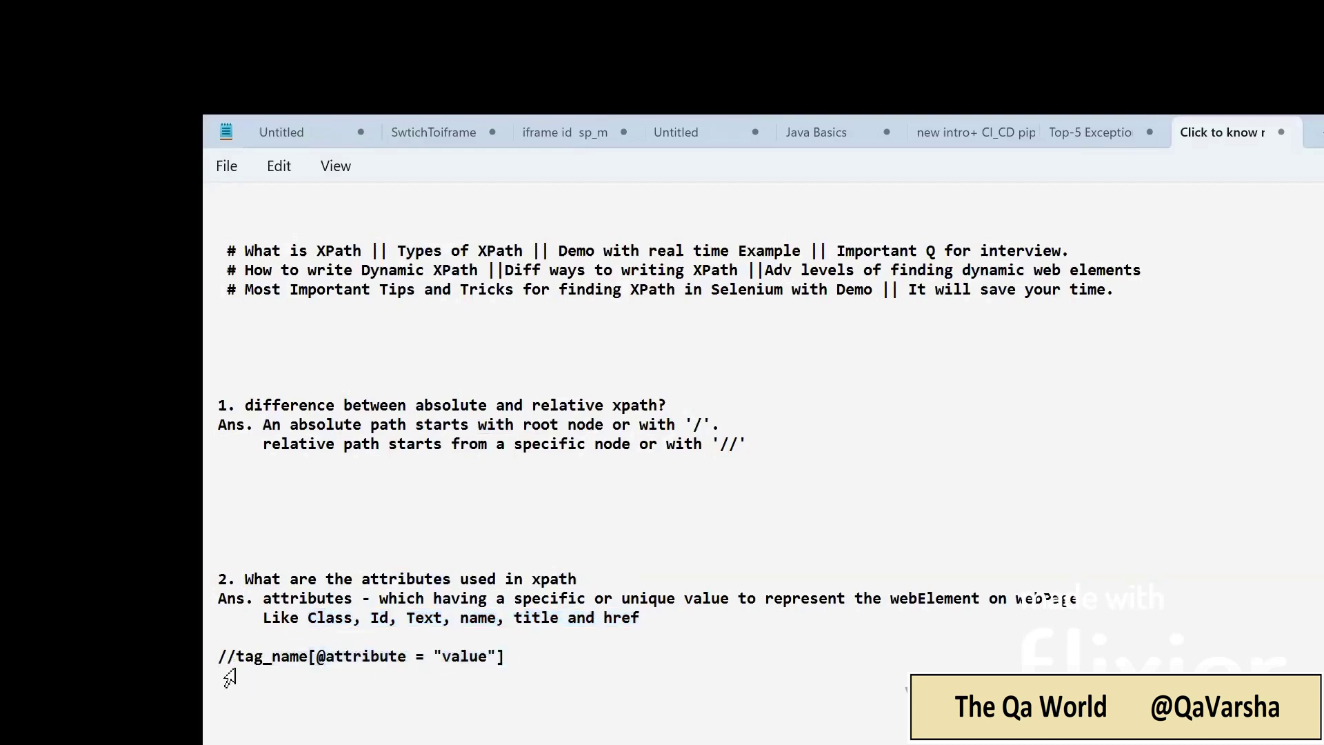
pyautogui.moveTo(541, 661); pyautogui.dragTo(208, 662)
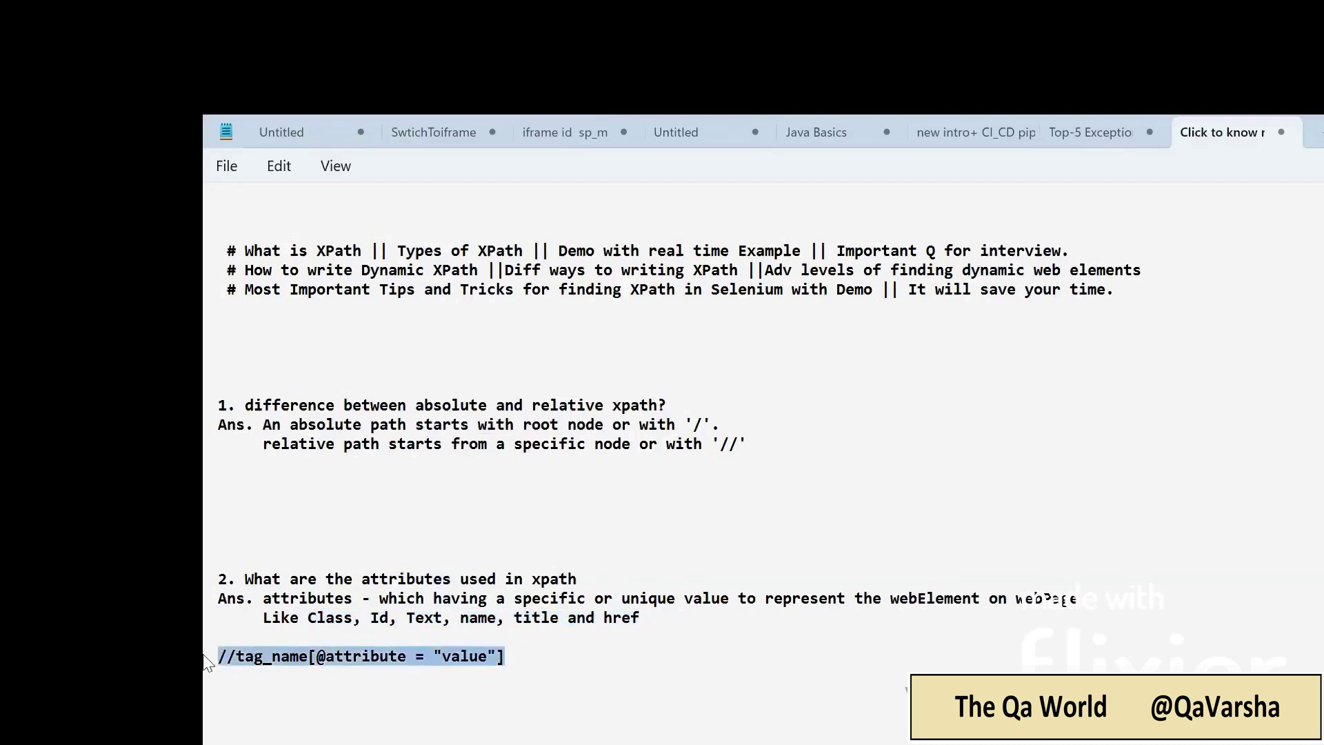
pyautogui.press('BackSpace')
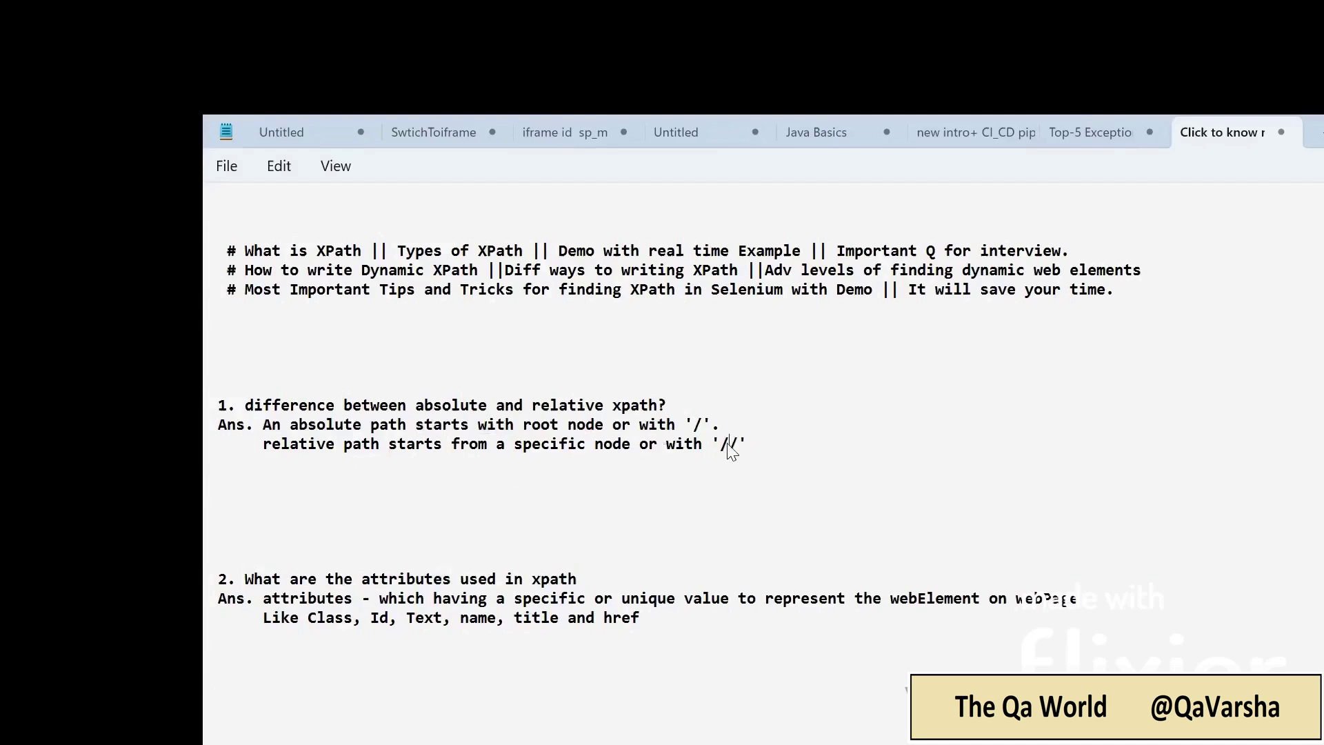
pyautogui.click(284, 673)
pyautogui.write('//tag_name[]')
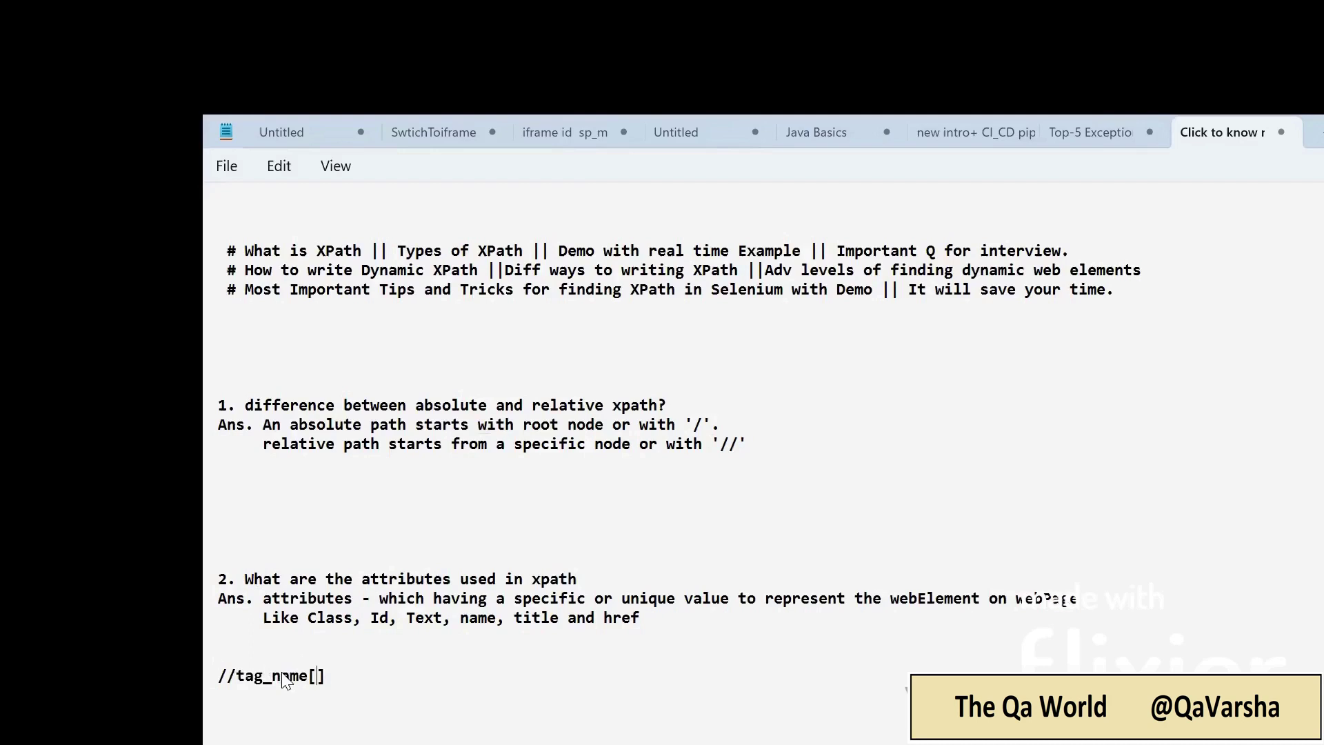
pyautogui.write('@attribute = ""')
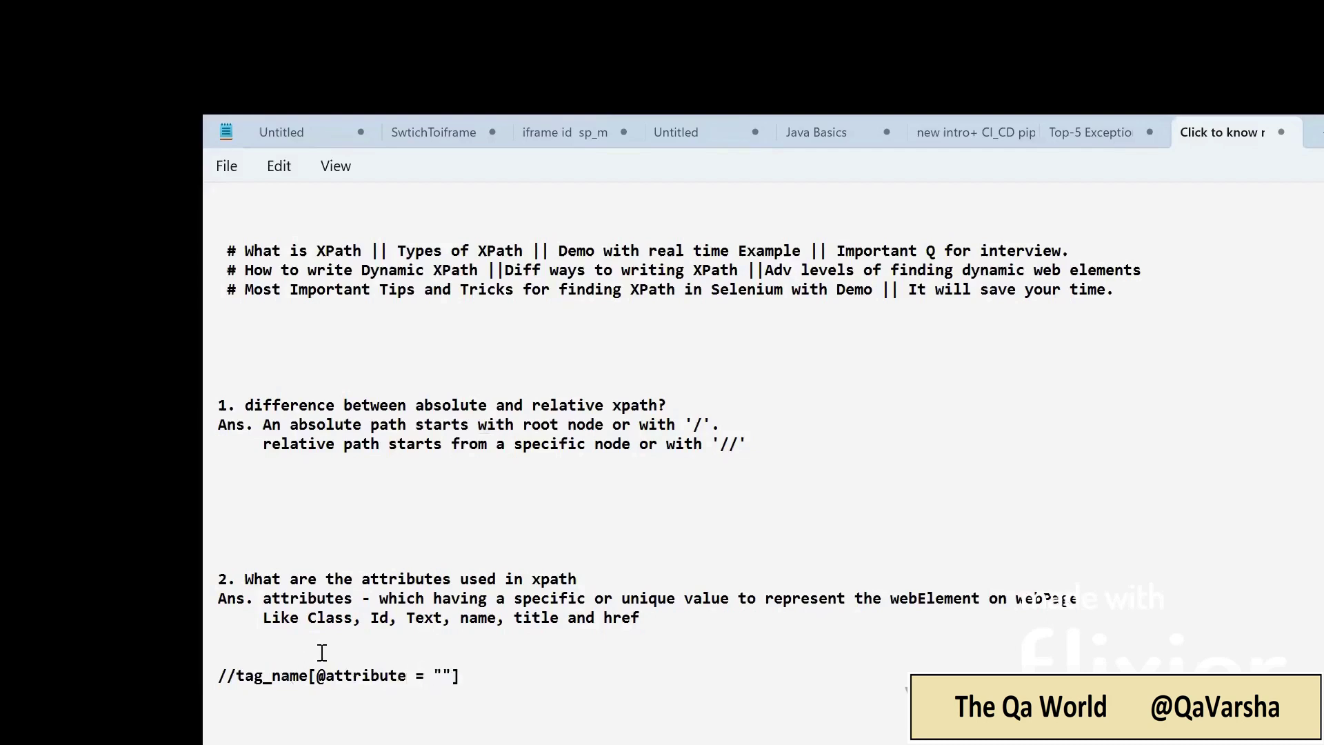
pyautogui.press('BackSpace')
pyautogui.press('BackSpace')
pyautogui.write("''vale")
pyautogui.press('BackSpace')
pyautogui.press('BackSpace')
pyautogui.write('lue')
# Select the rewritten example line, then scroll down and select the question 3 line.
pyautogui.moveTo(514, 676); pyautogui.dragTo(207, 677)
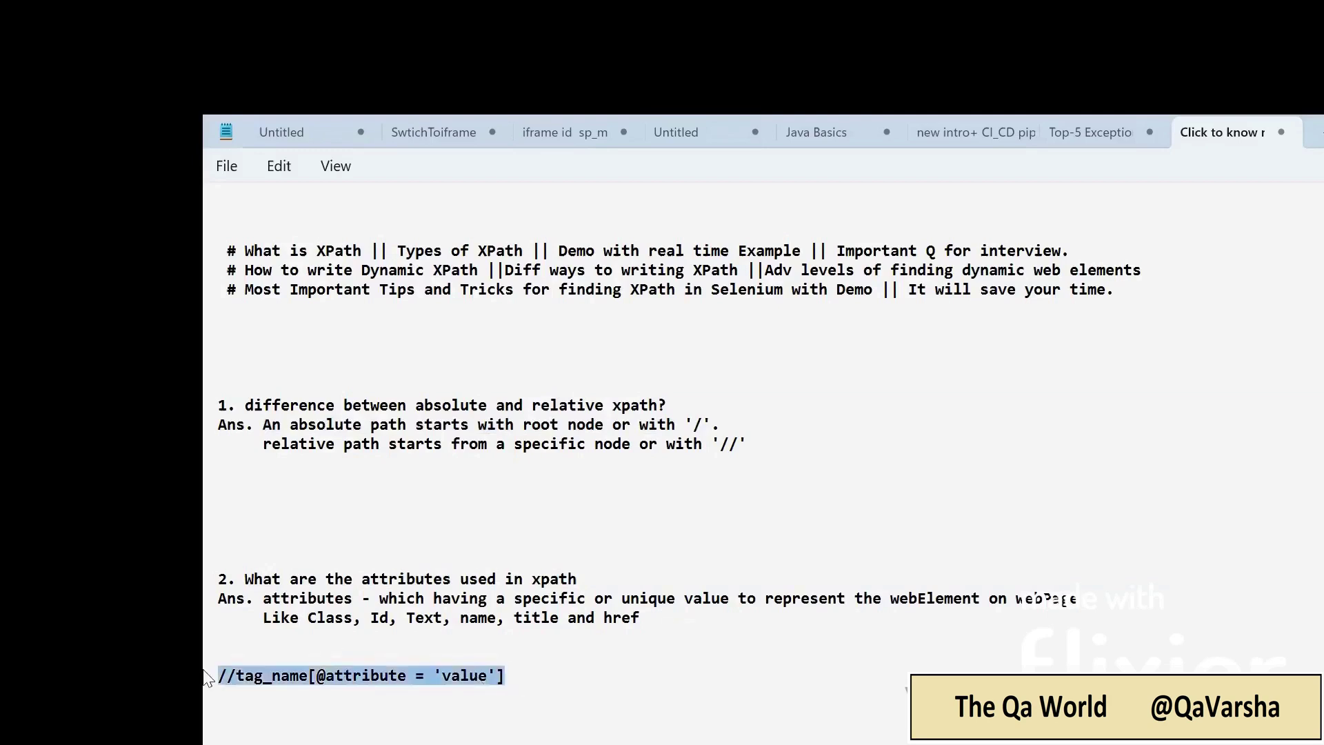
pyautogui.scroll(-2, 364, 732)
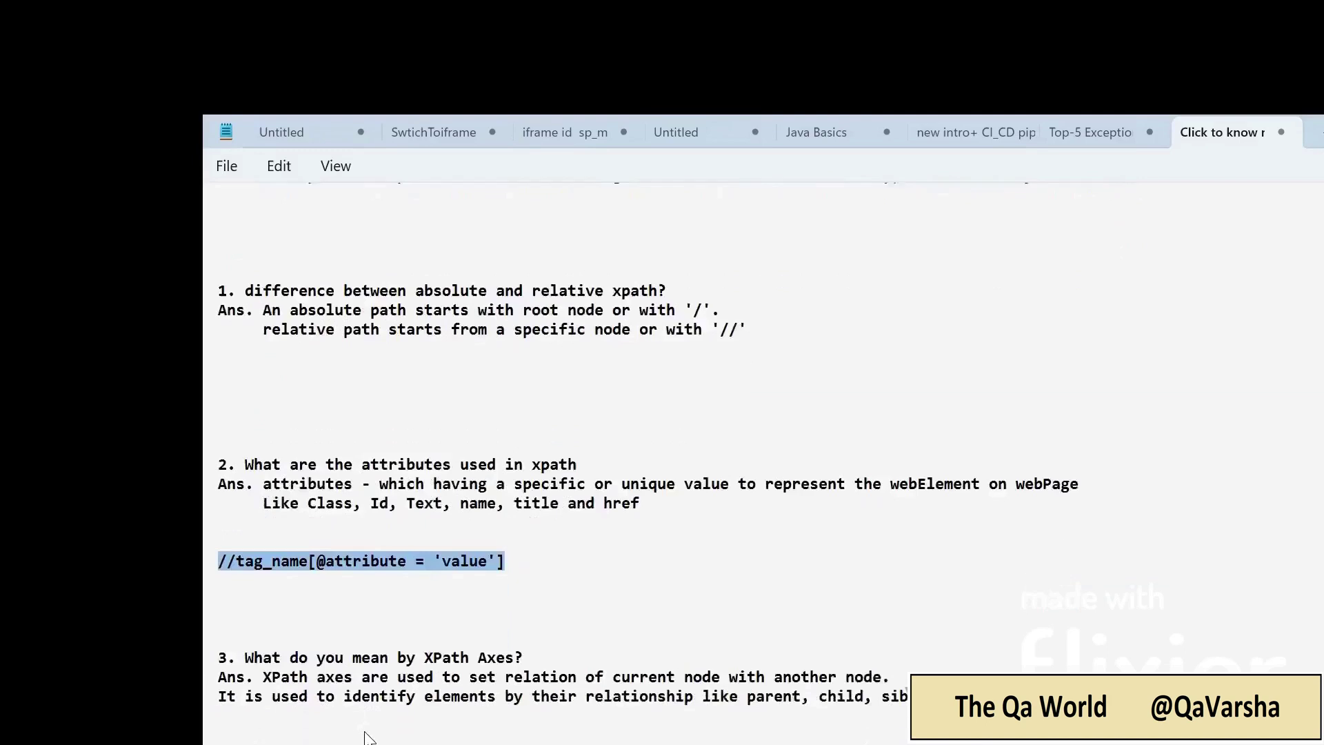
pyautogui.scroll(-2, 364, 732)
pyautogui.moveTo(254, 542); pyautogui.dragTo(527, 543)
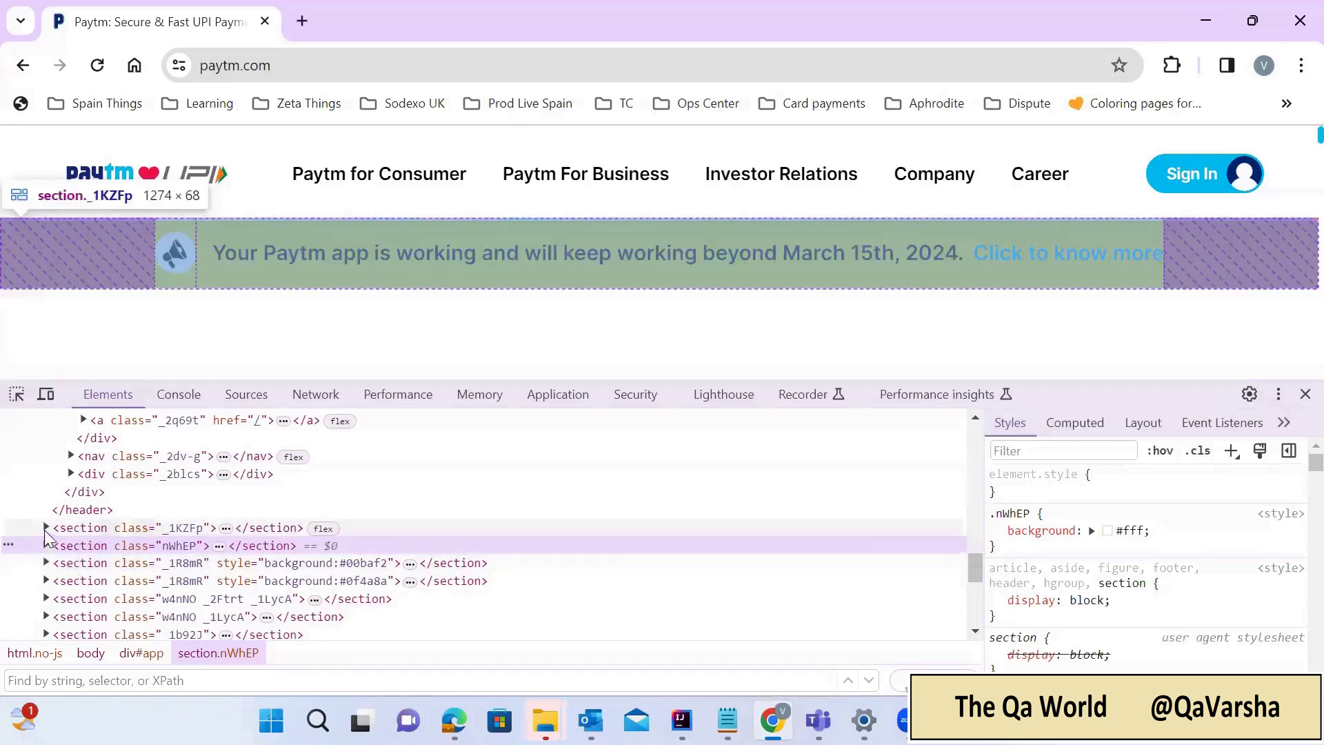
# Expand the _1KZFp section and the banner's span to reveal its text and link, then return to Notepad.
pyautogui.click(46, 528)
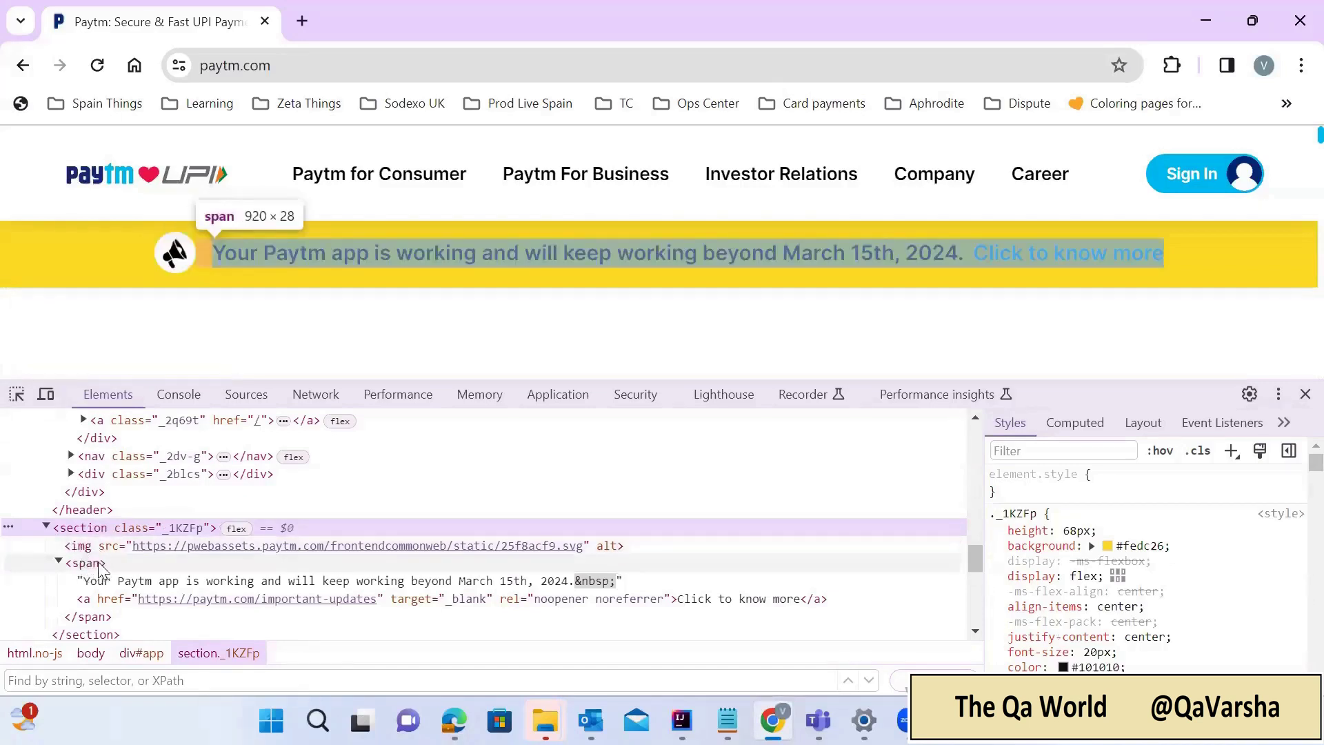
pyautogui.click(59, 564)
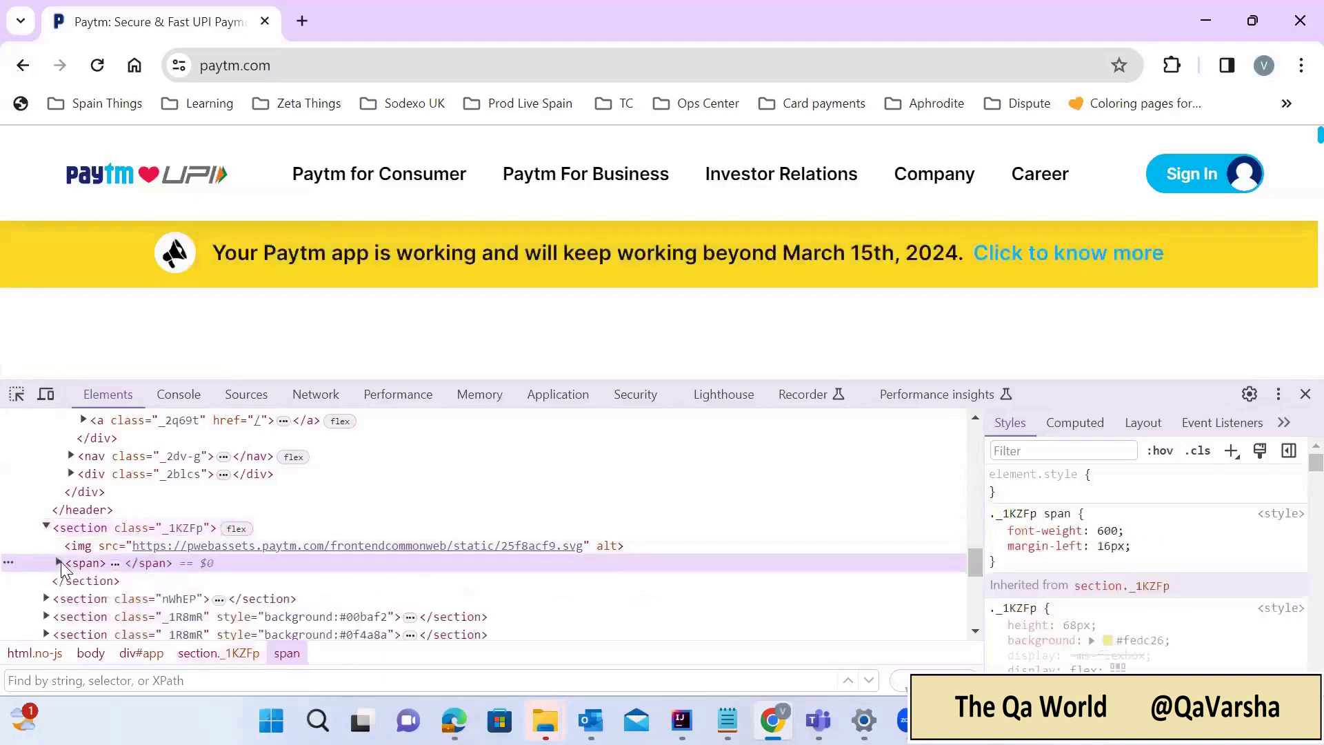
pyautogui.click(60, 563)
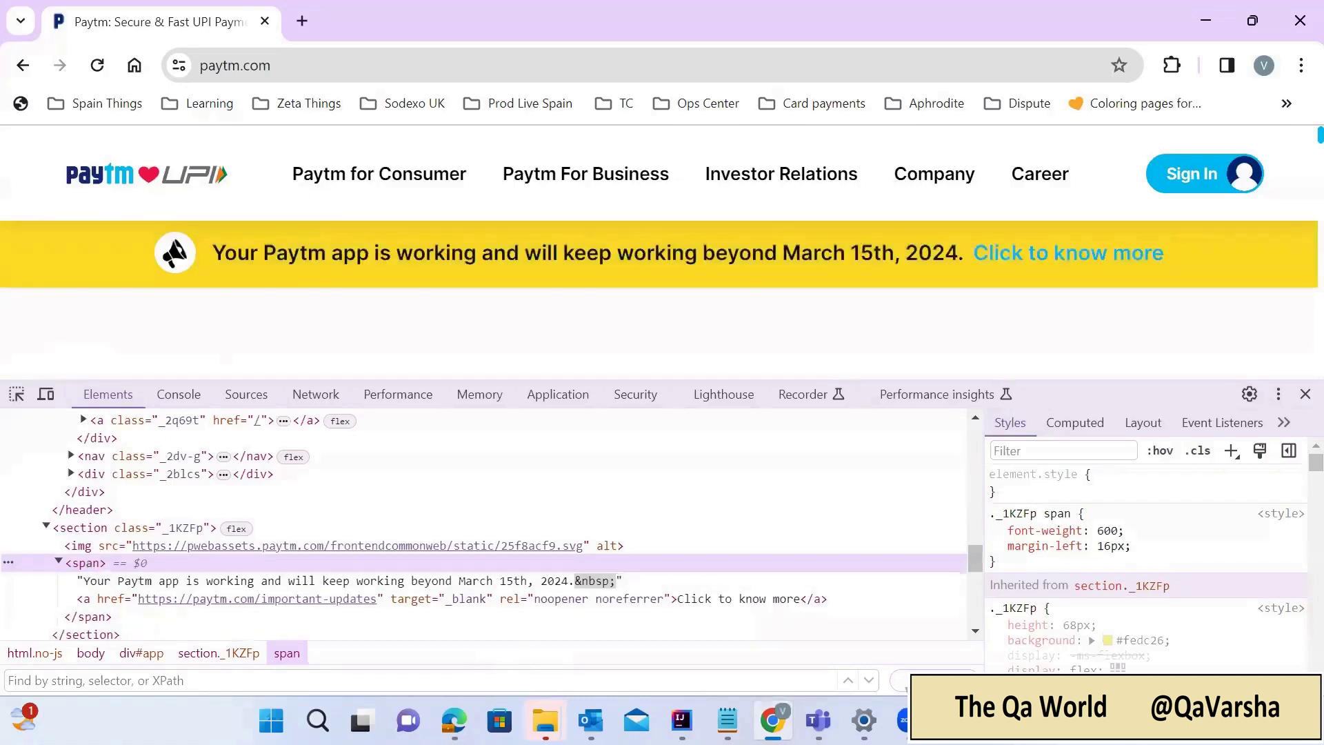
pyautogui.click(728, 721)
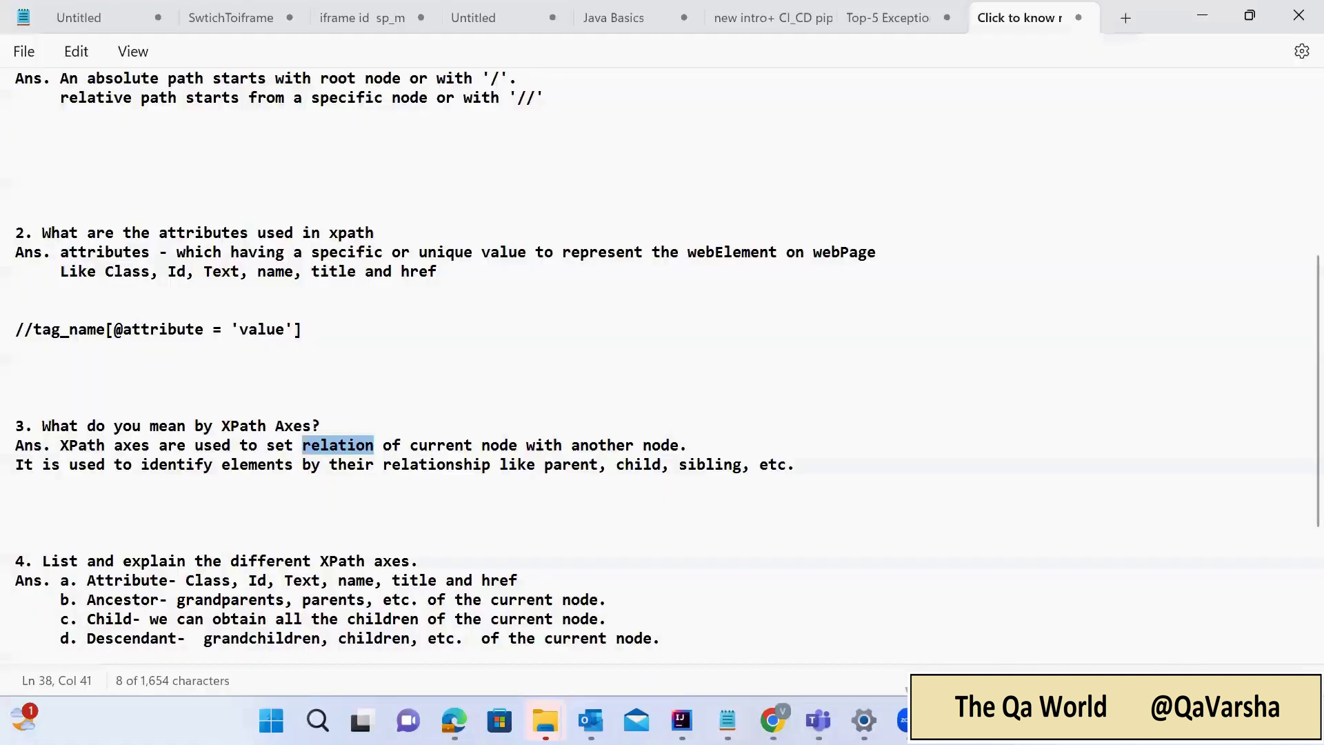
pyautogui.click(138, 511)
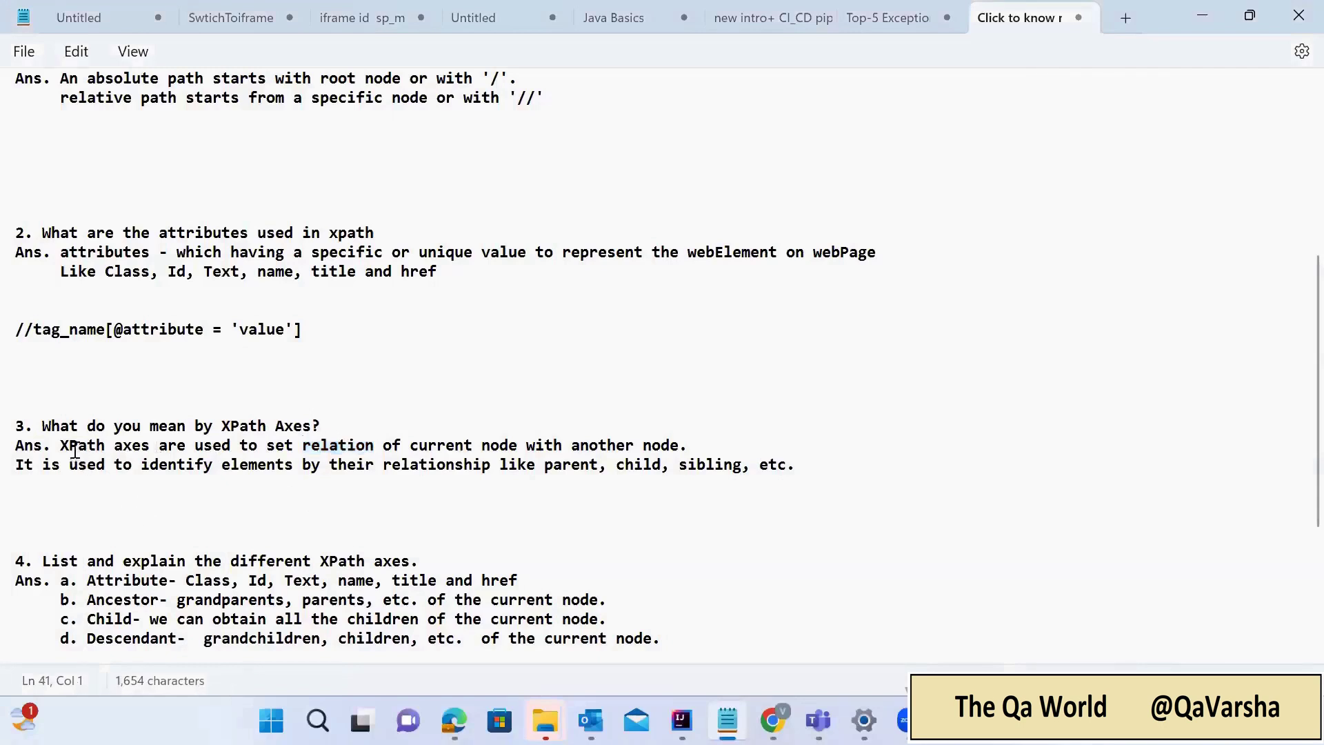
pyautogui.moveTo(69, 445); pyautogui.dragTo(685, 447)
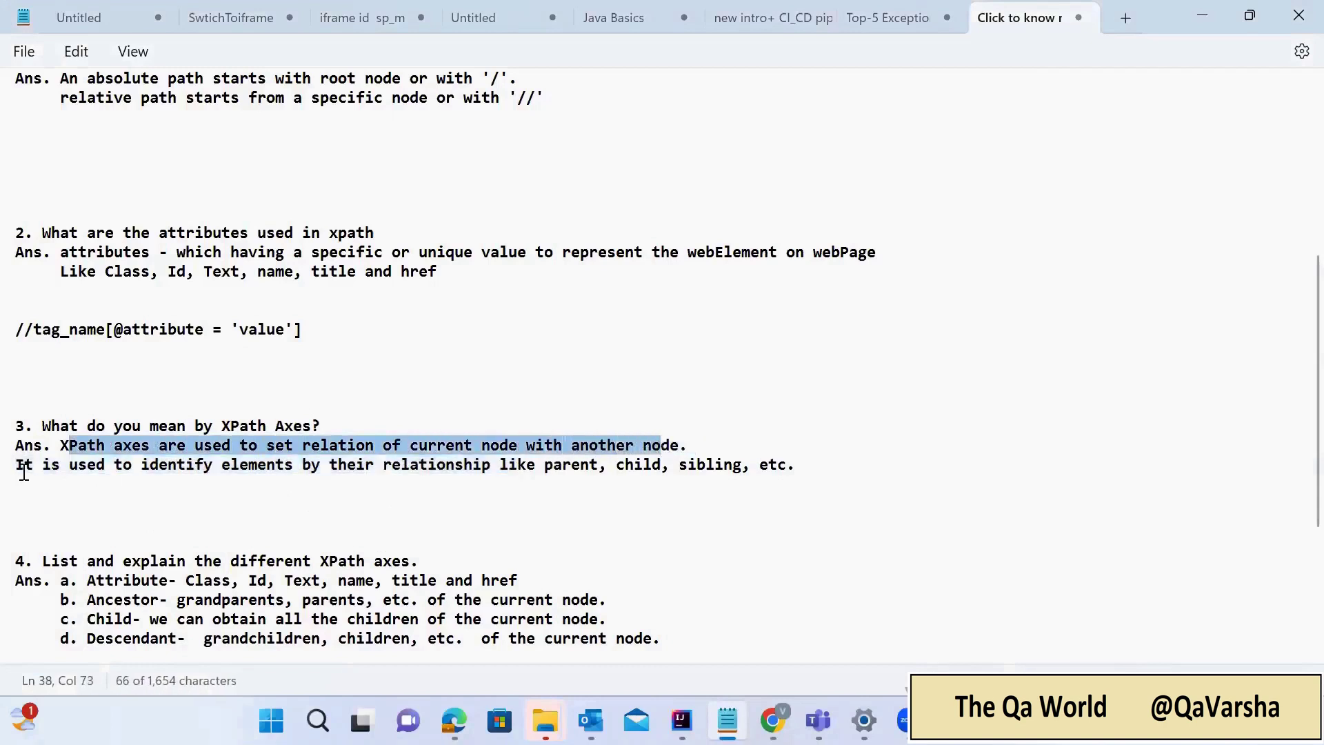
pyautogui.moveTo(24, 464); pyautogui.dragTo(511, 483)
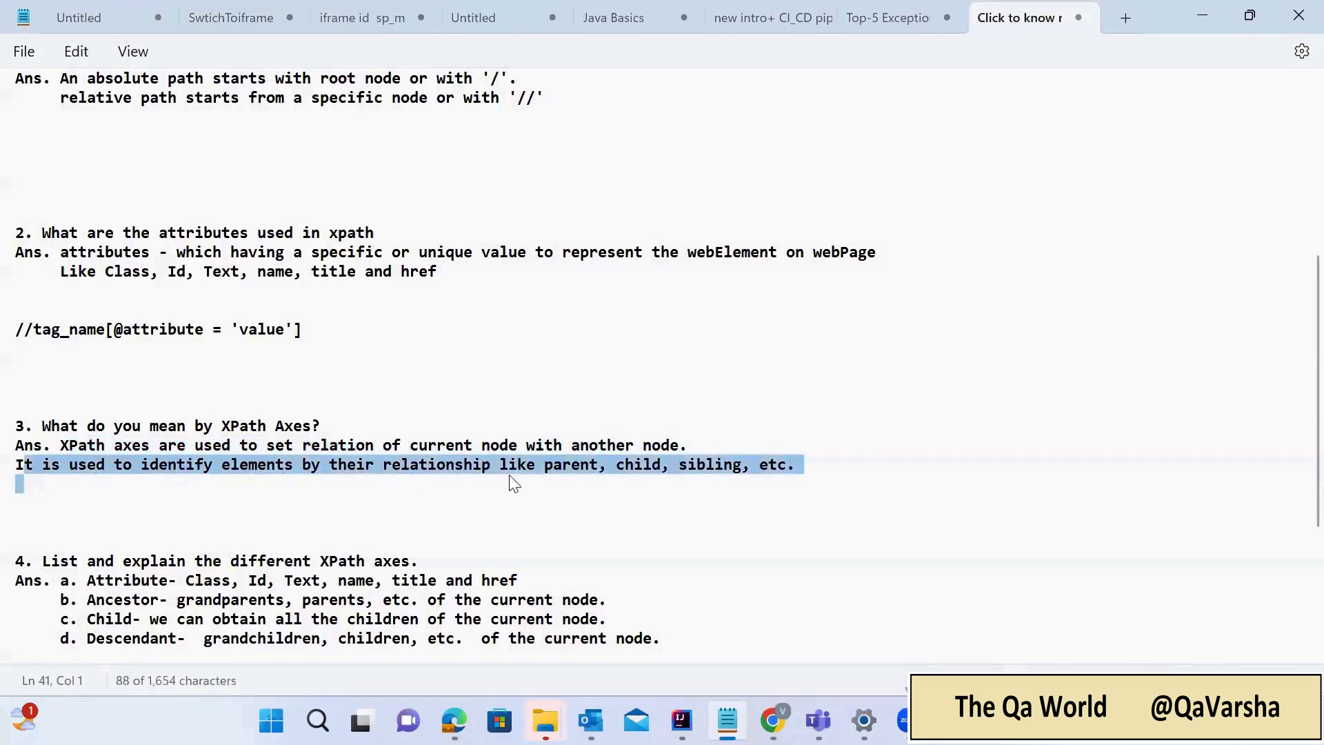
pyautogui.click(817, 470)
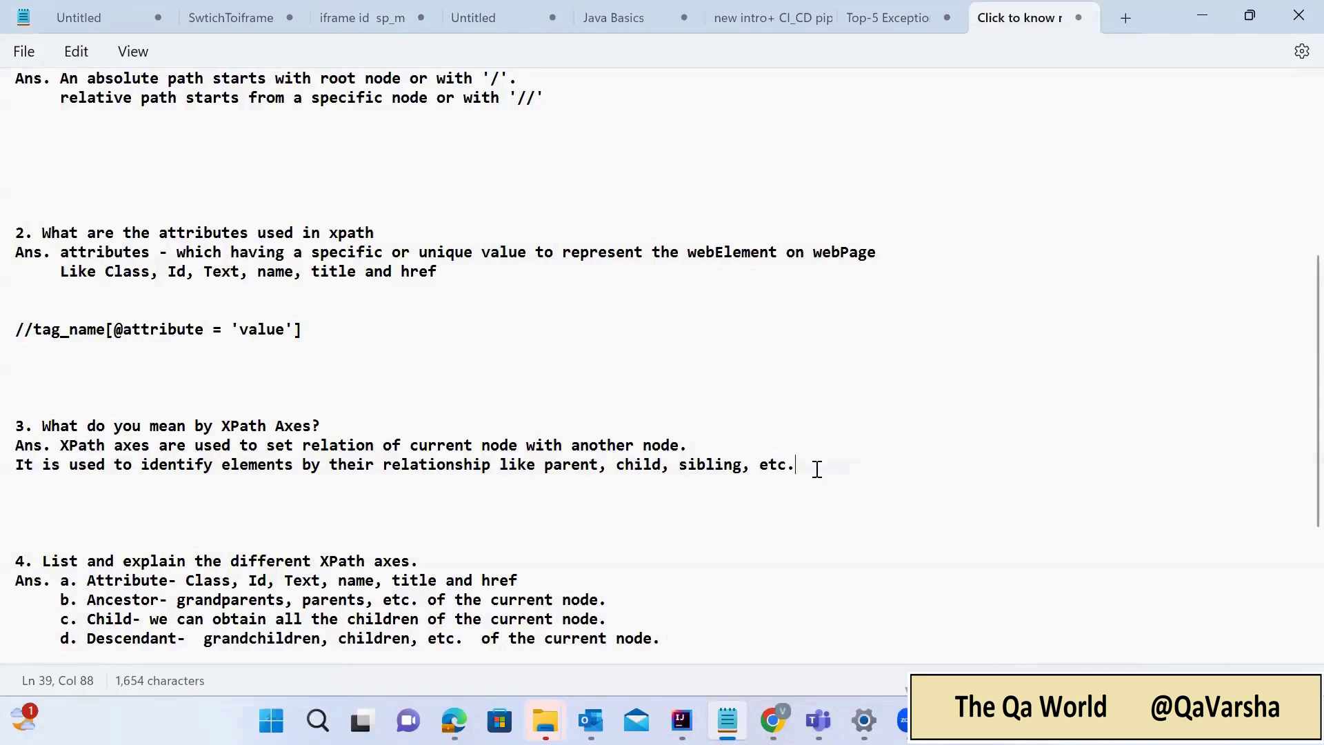
pyautogui.moveTo(814, 467); pyautogui.dragTo(509, 470)
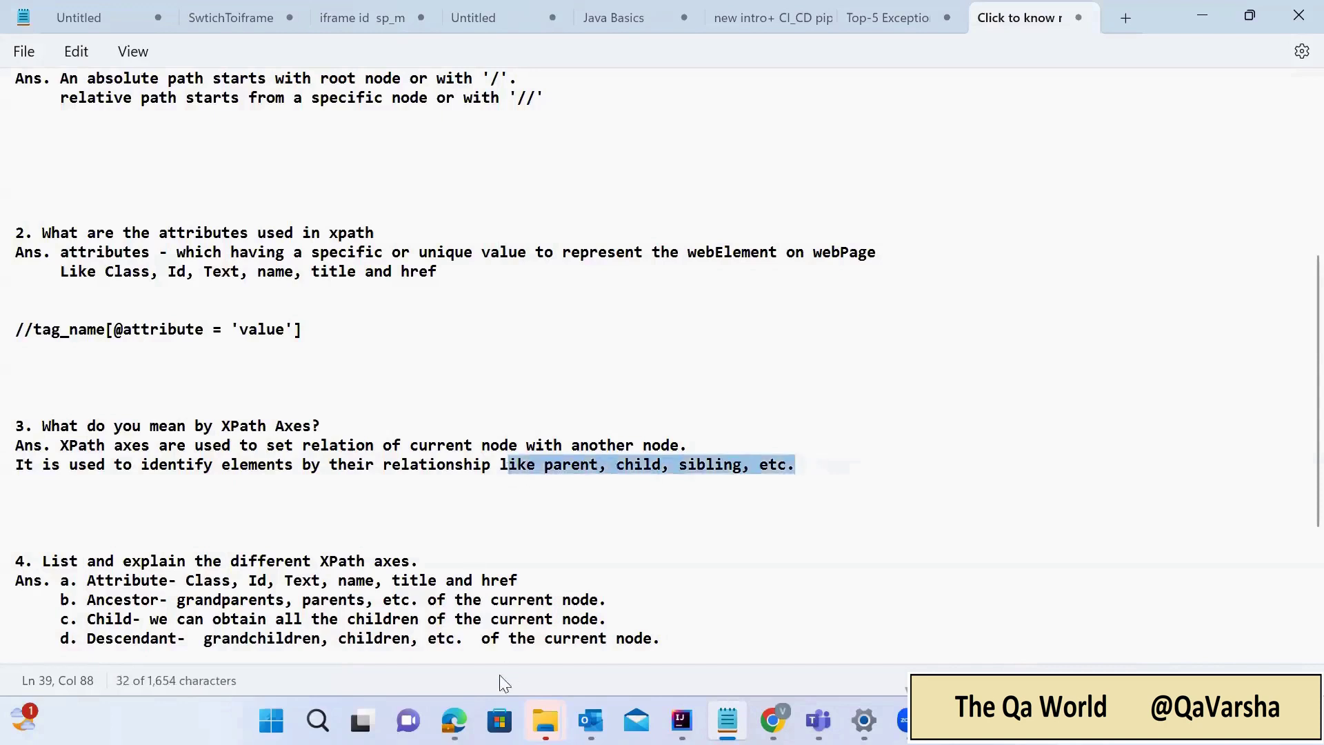
pyautogui.click(773, 721)
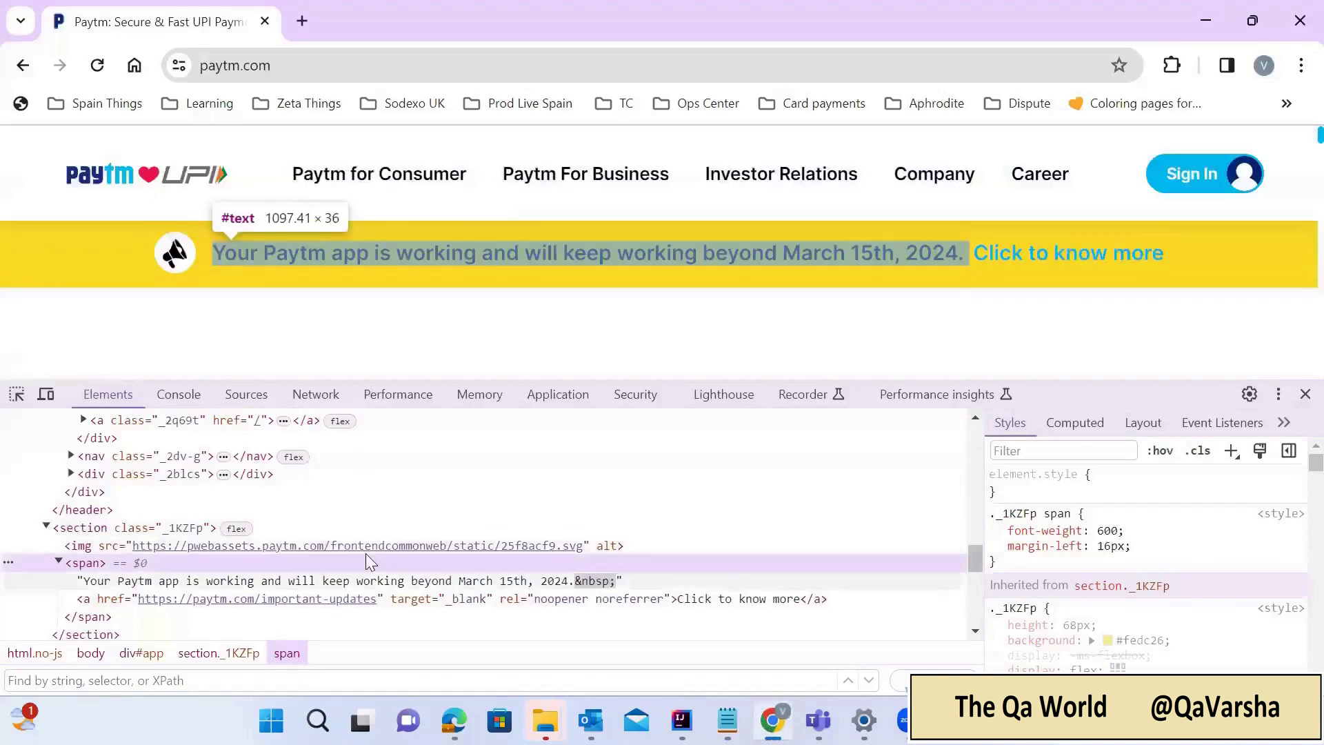
pyautogui.click(728, 721)
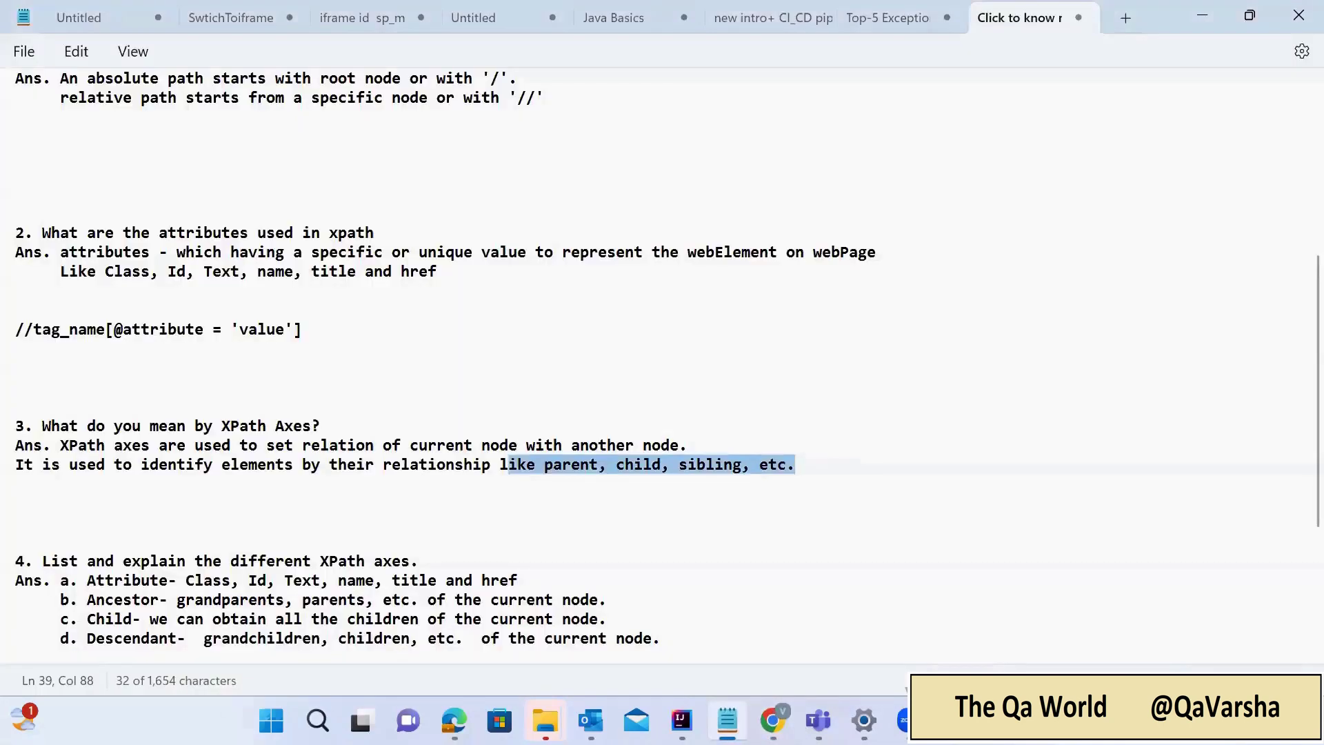
pyautogui.scroll(-3, 134, 507)
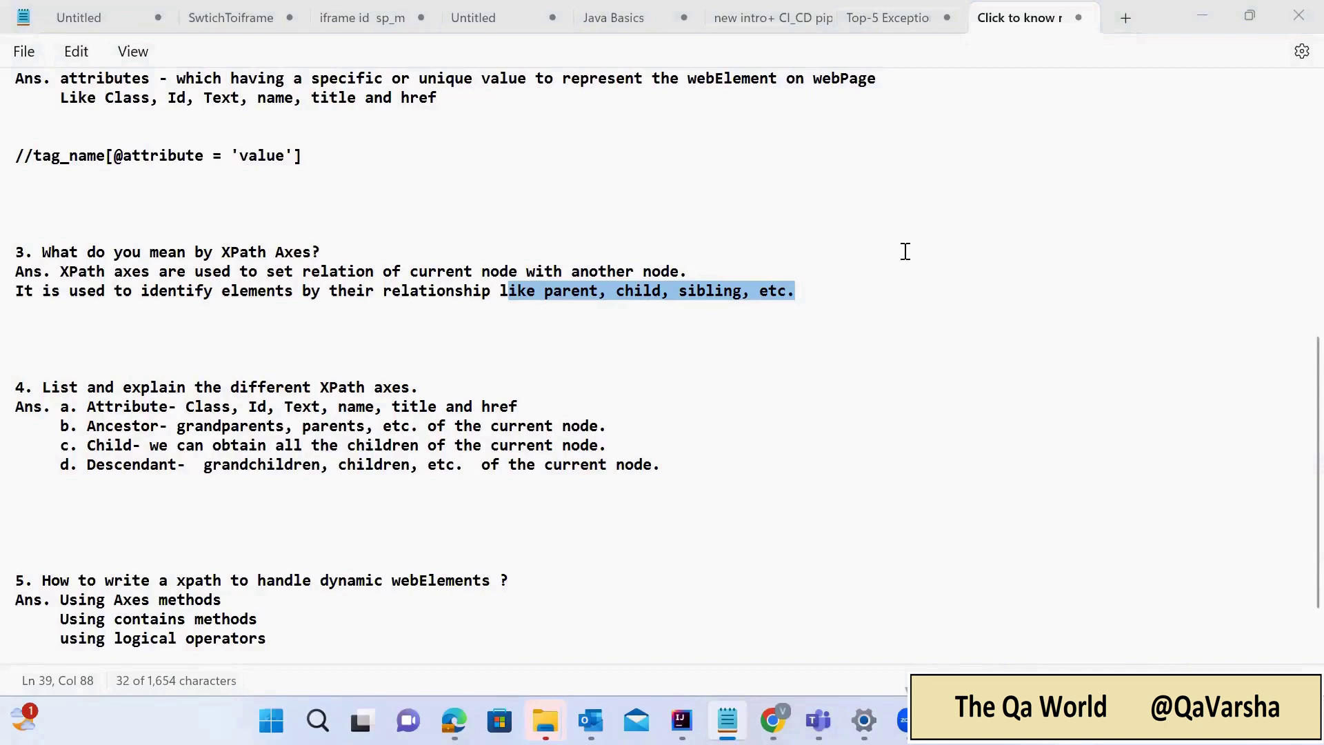
pyautogui.click(754, 382)
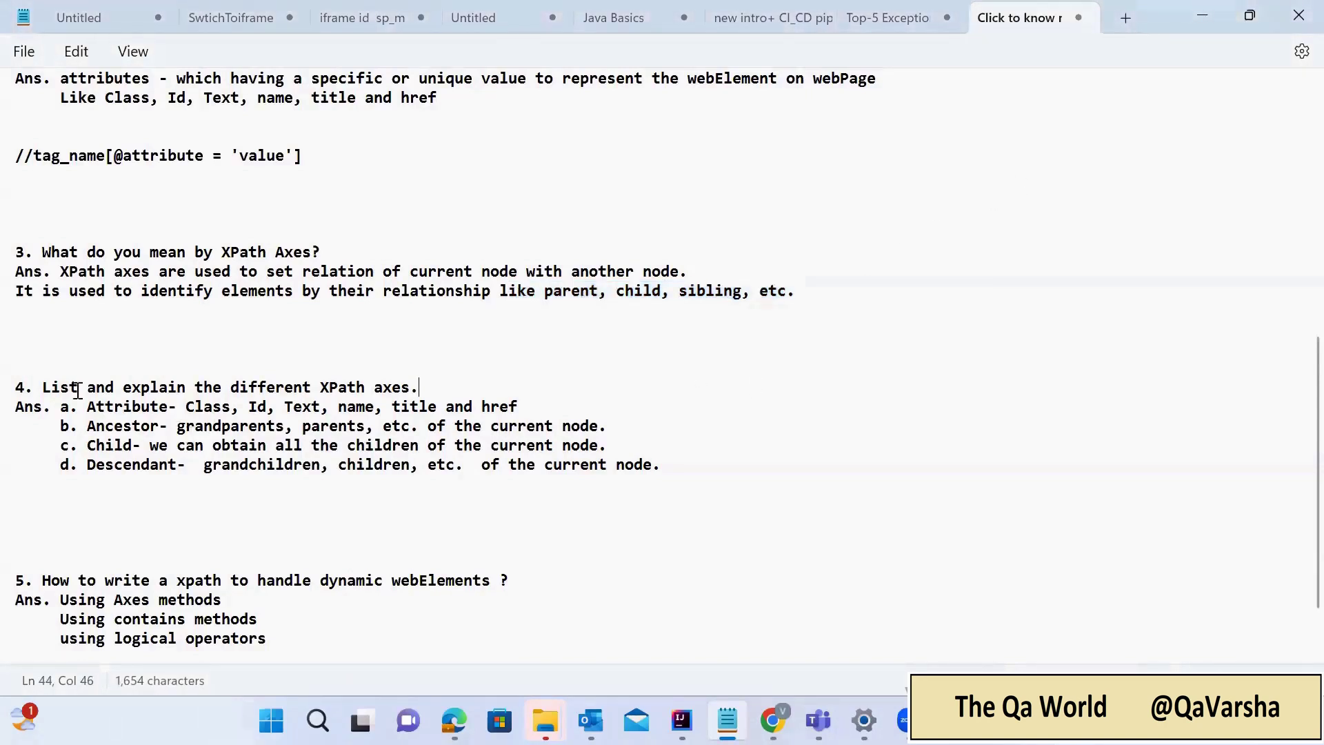
pyautogui.doubleClick(47, 387)
pyautogui.moveTo(111, 393); pyautogui.dragTo(387, 381)
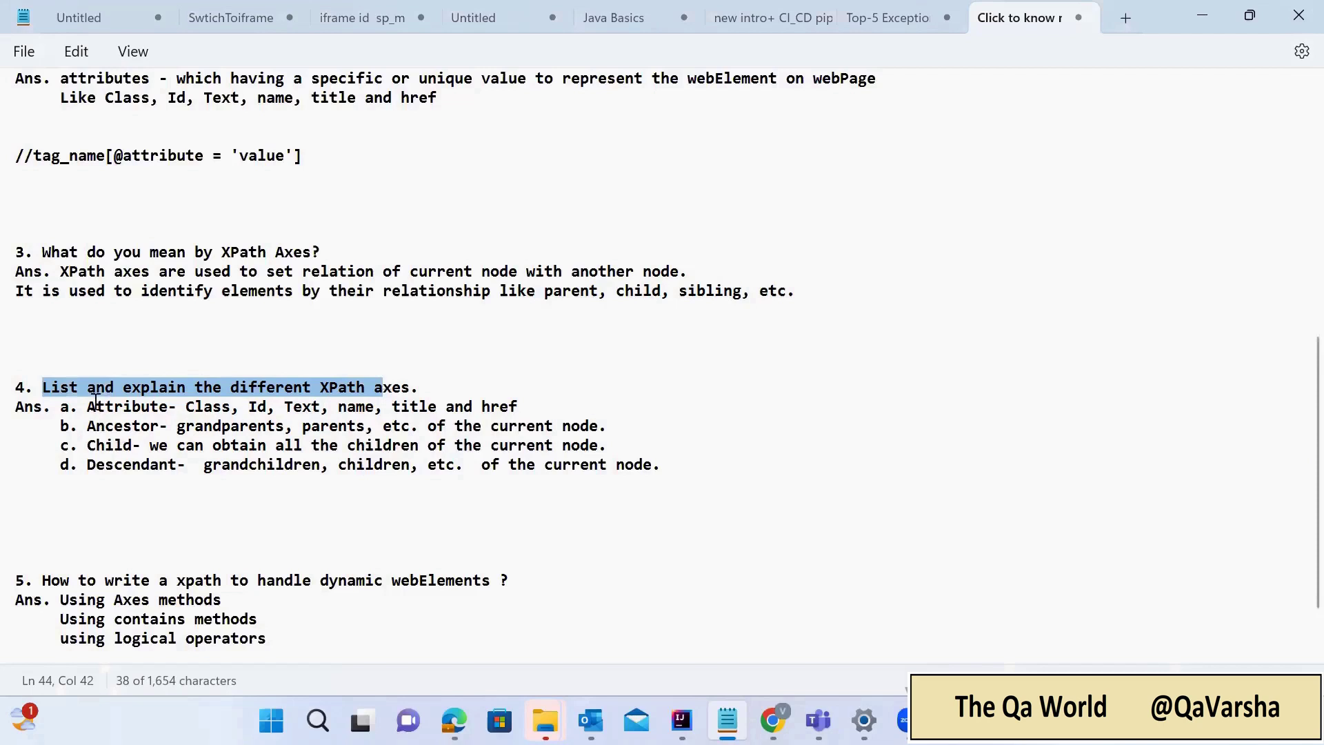
pyautogui.moveTo(96, 407); pyautogui.dragTo(159, 412)
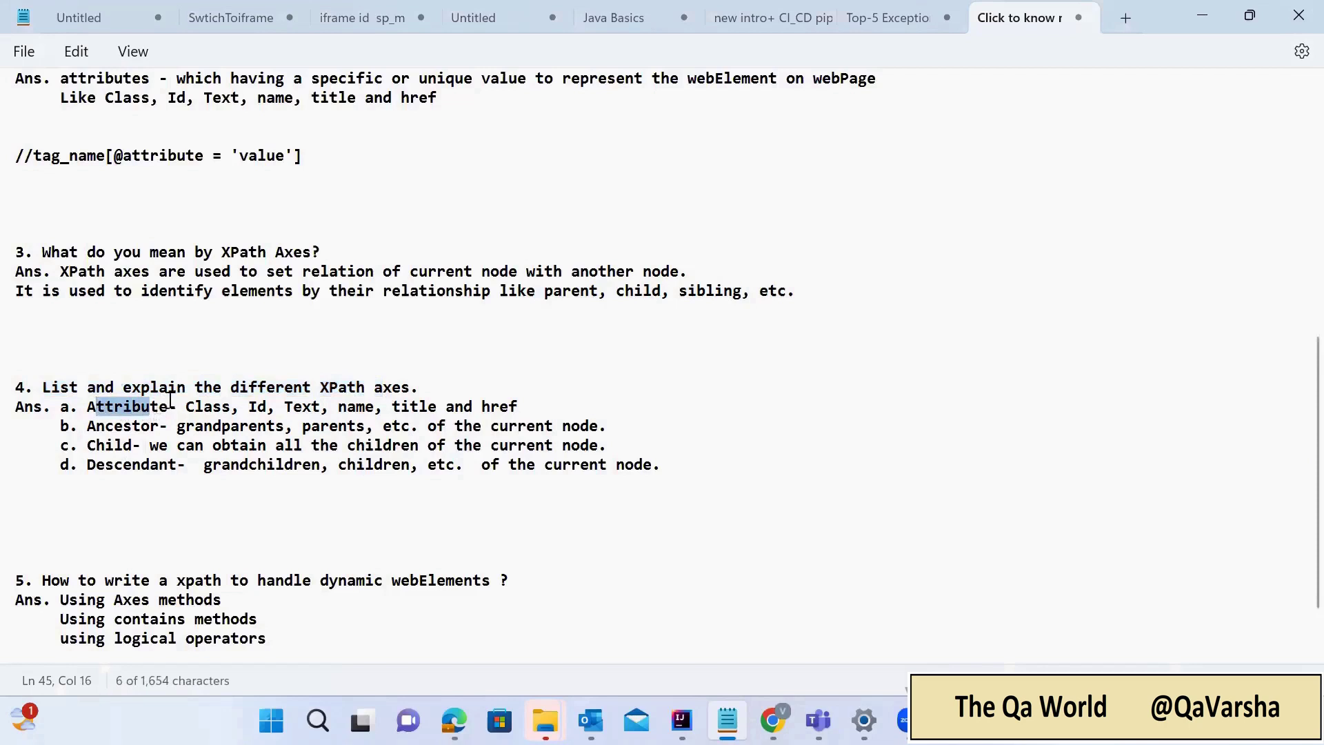
pyautogui.click(215, 407)
pyautogui.moveTo(216, 407); pyautogui.dragTo(481, 408)
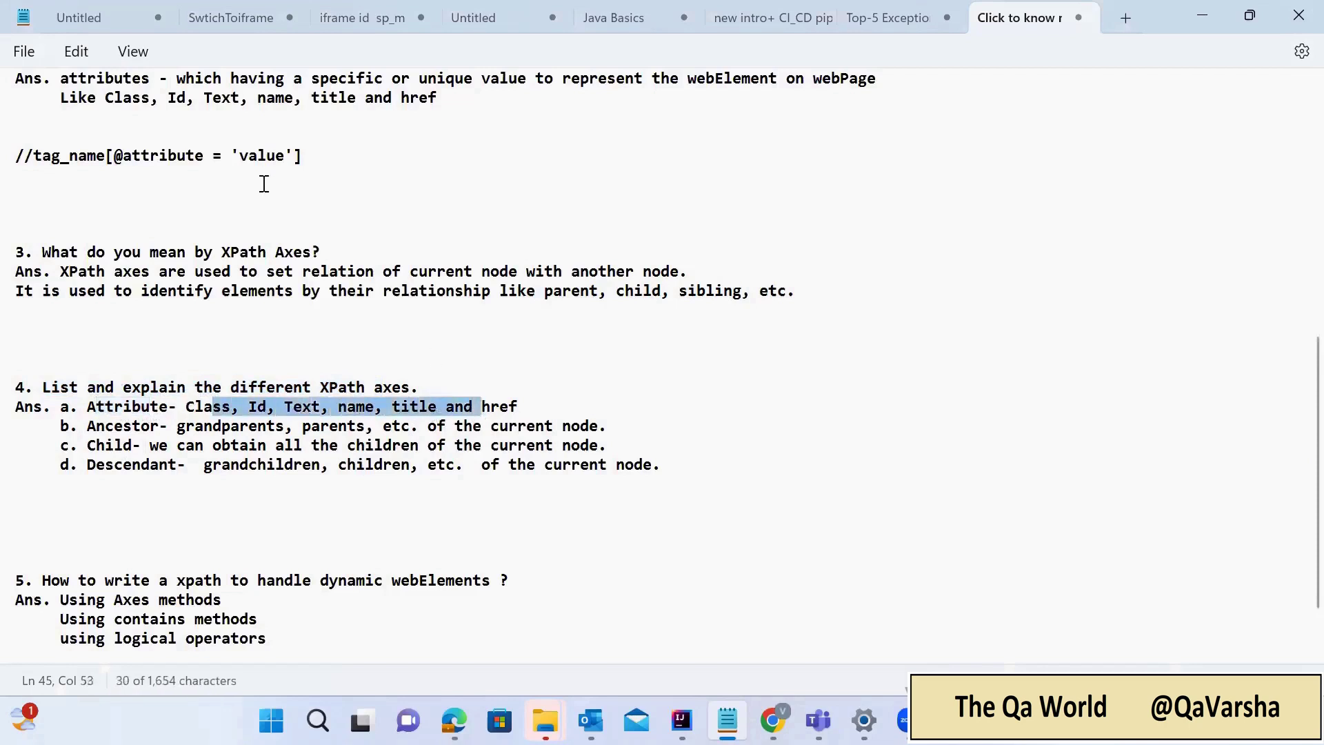
pyautogui.click(132, 98)
pyautogui.moveTo(132, 97); pyautogui.dragTo(393, 95)
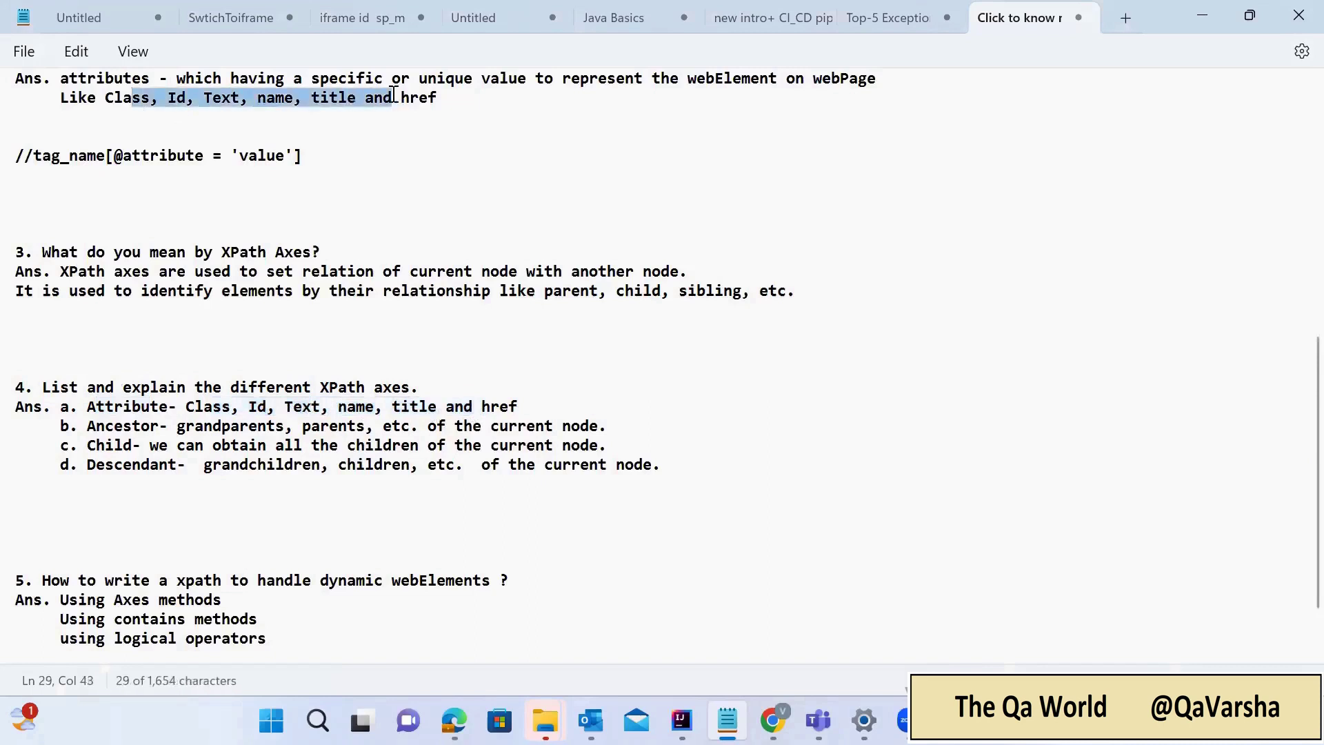
pyautogui.scroll(2, 405, 148)
pyautogui.scroll(-2, 407, 148)
pyautogui.moveTo(96, 429); pyautogui.dragTo(276, 428)
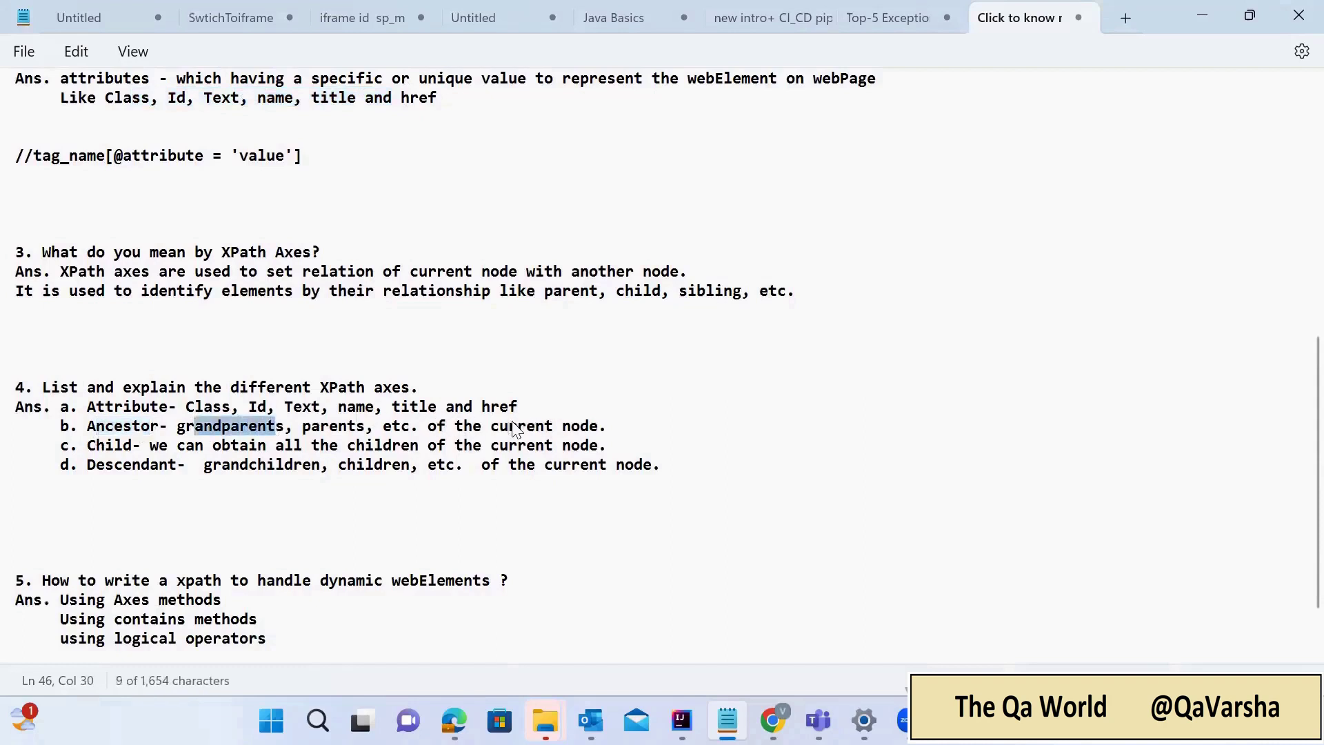
pyautogui.moveTo(511, 429); pyautogui.dragTo(602, 422)
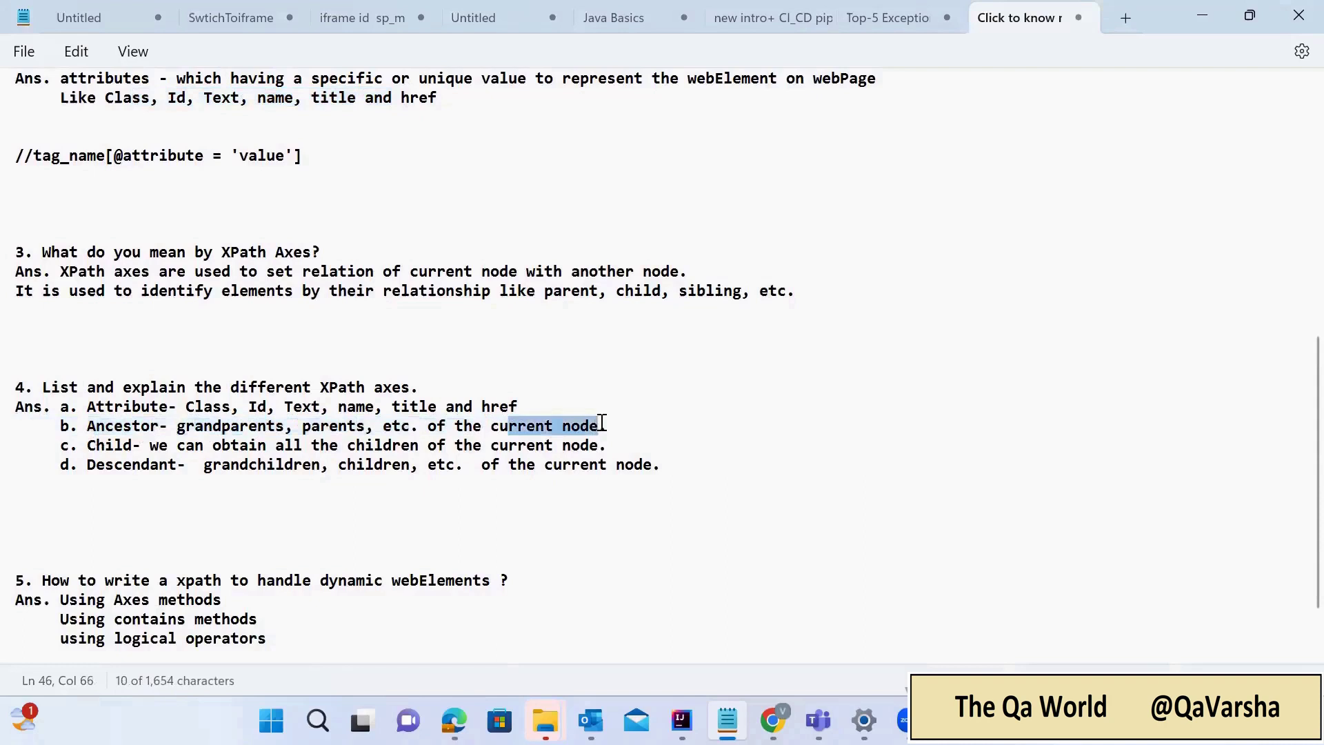